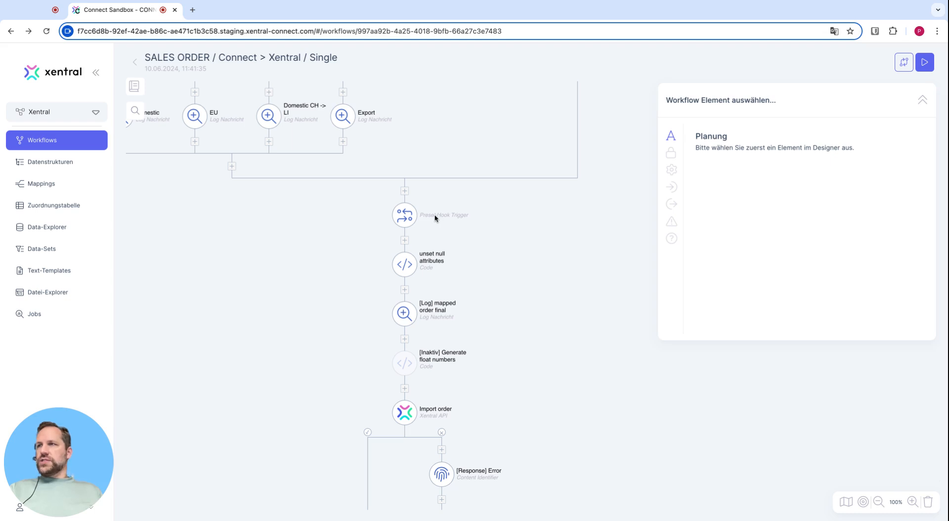
- Examine the Preset Hook Trigger's configuration and the data input of the Import order element
click(404, 218)
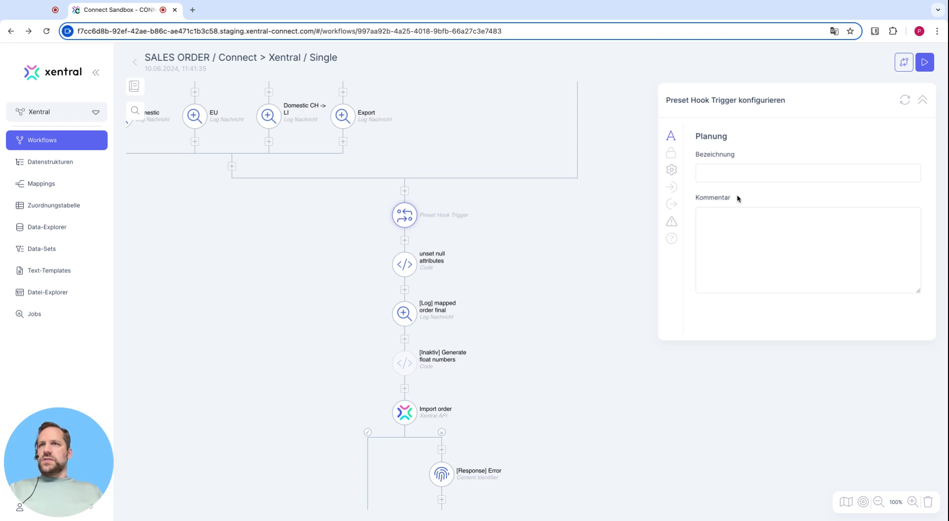
click(671, 170)
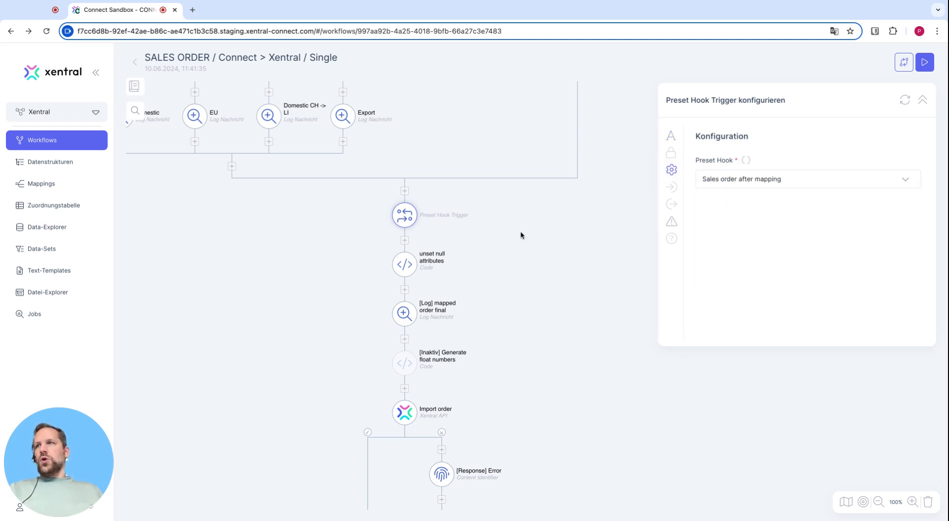
click(407, 414)
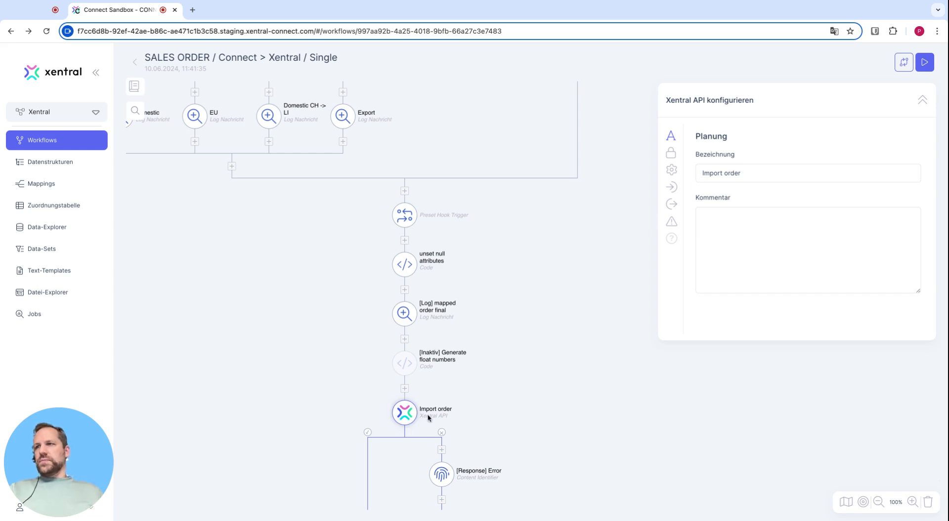
click(671, 186)
triple_click(775, 180)
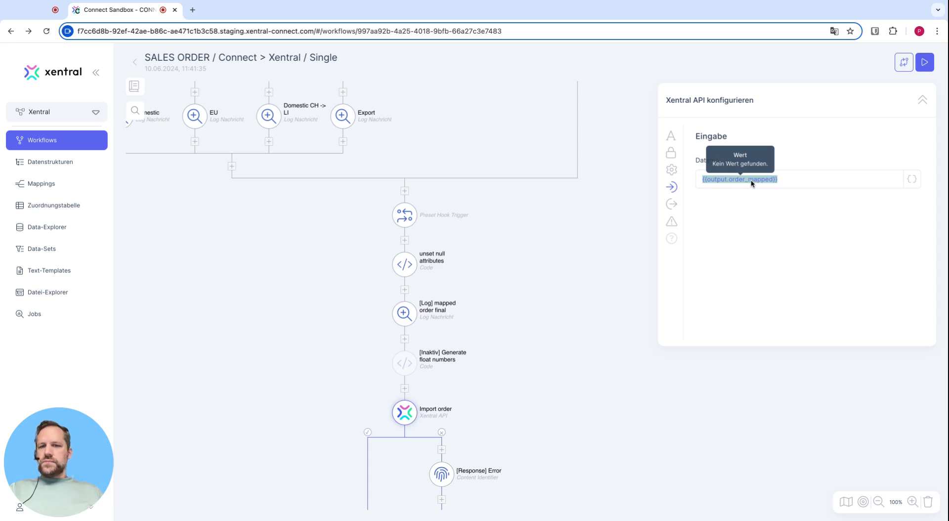
click(552, 215)
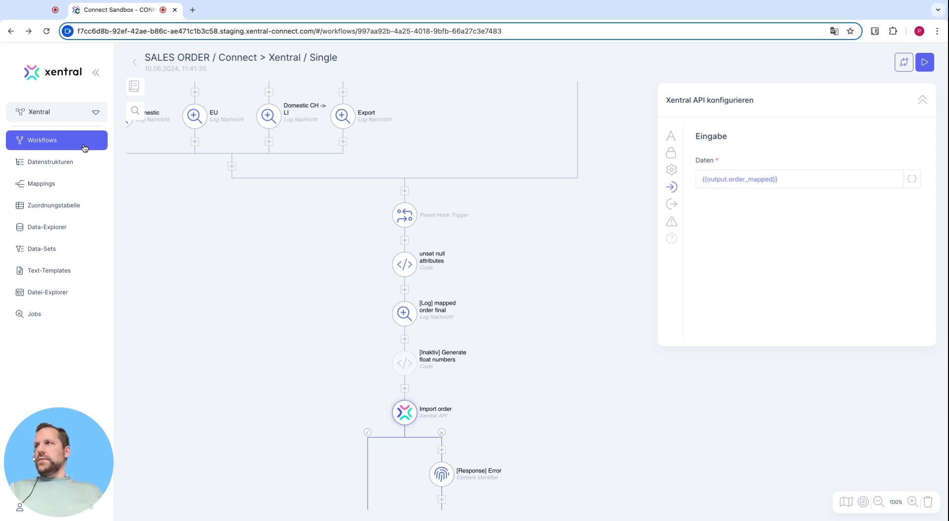
- Switch to the Default project and look through its workflow overview
click(53, 113)
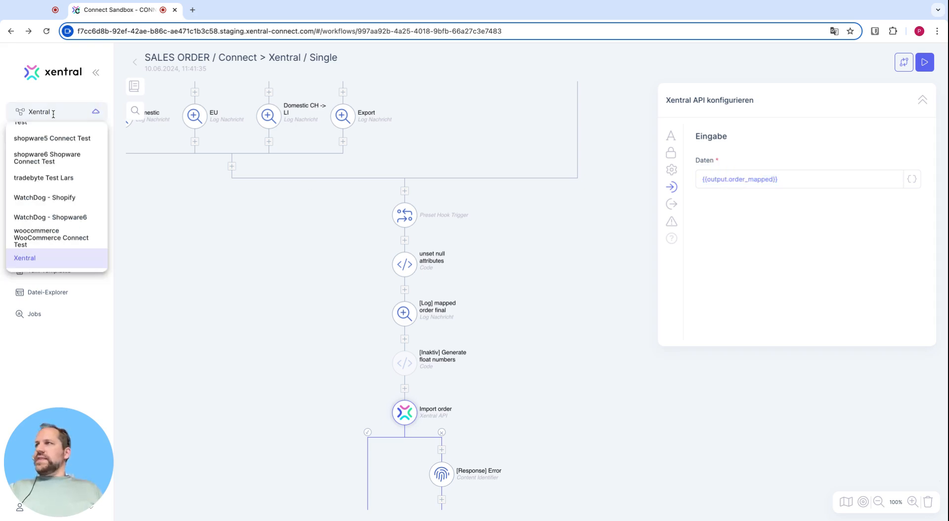
scroll(59, 173, up, 5)
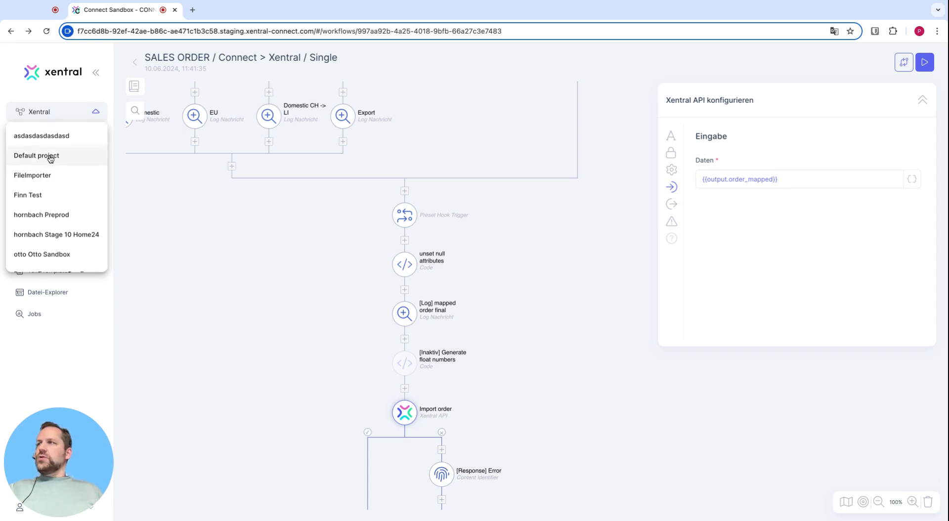
click(49, 157)
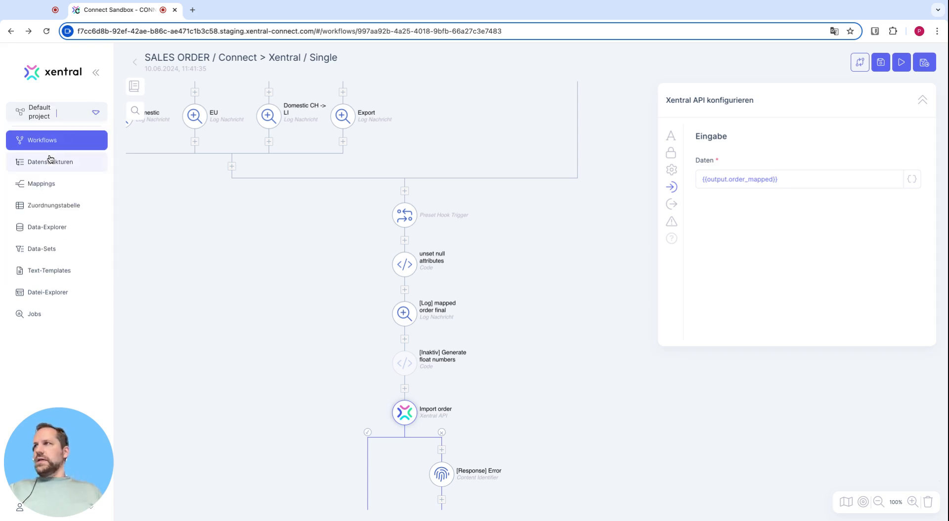
click(54, 143)
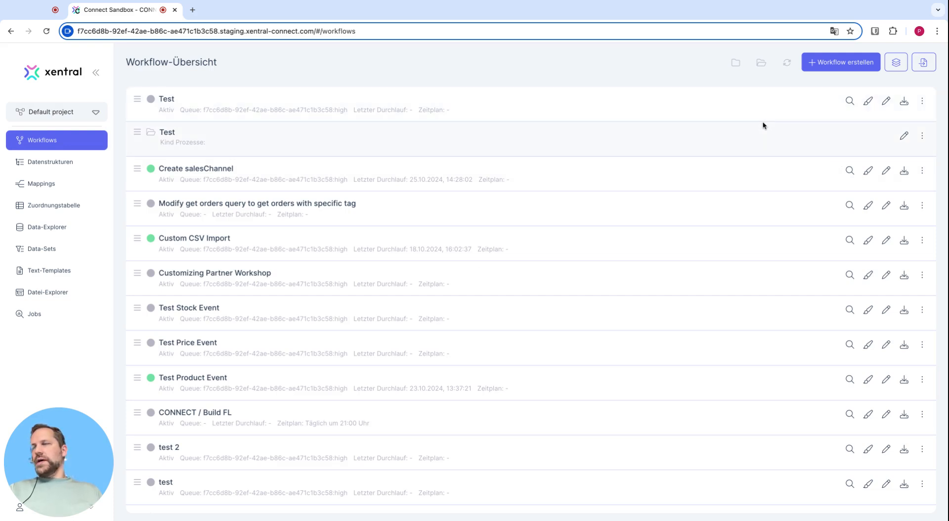
scroll(735, 192, down, 3)
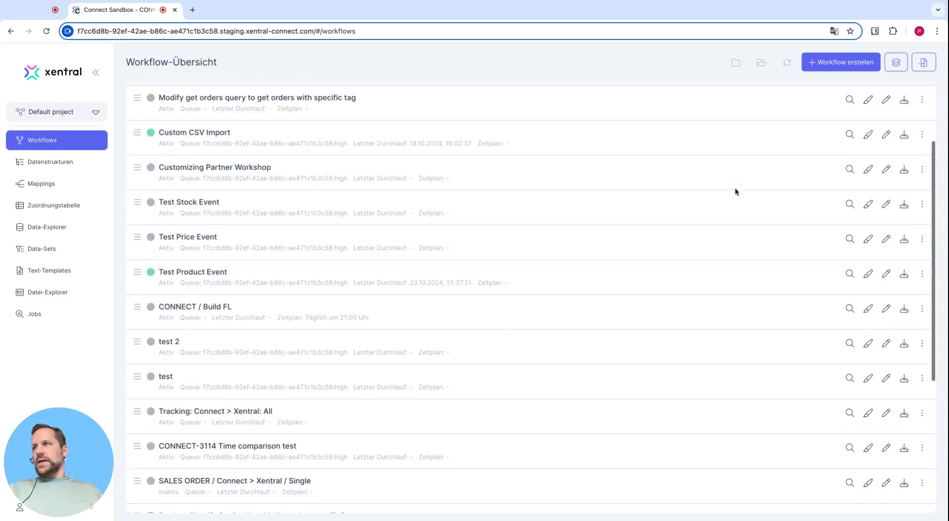
scroll(736, 192, up, 3)
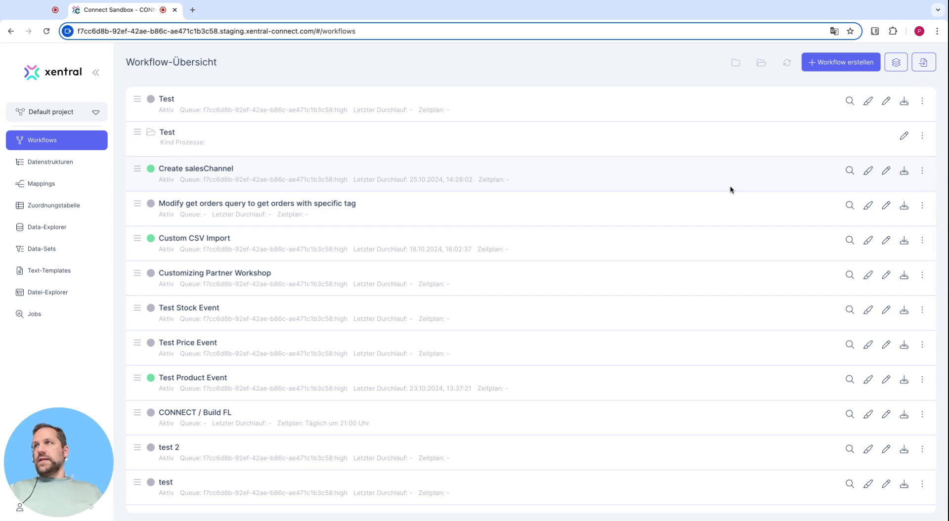
scroll(492, 170, down, 7)
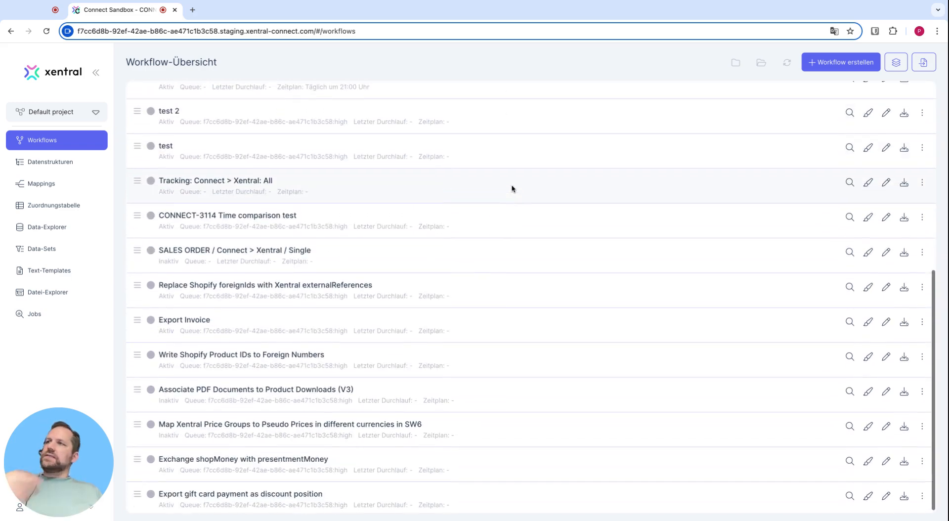
scroll(511, 186, up, 5)
scroll(512, 187, up, 3)
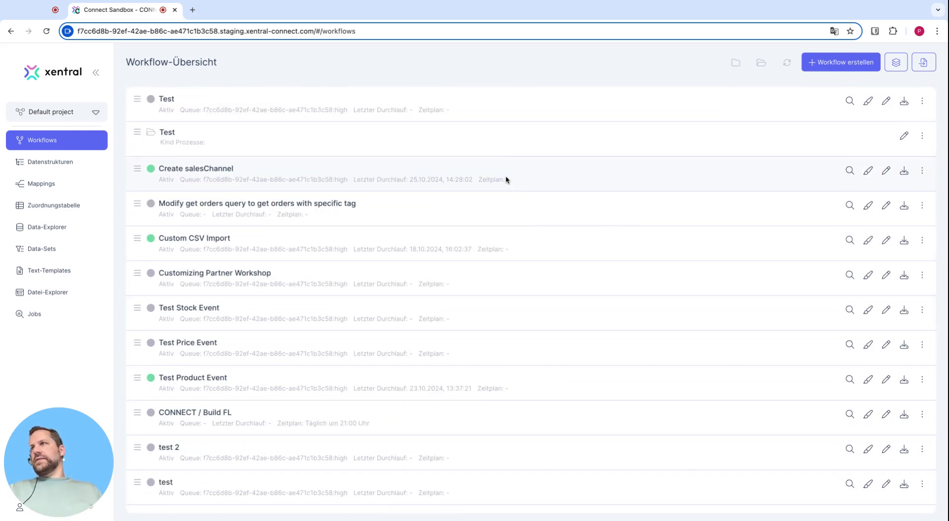
- Create and save a workflow named "Customizing SalesOrder", keeping it active and in the high queue
click(850, 67)
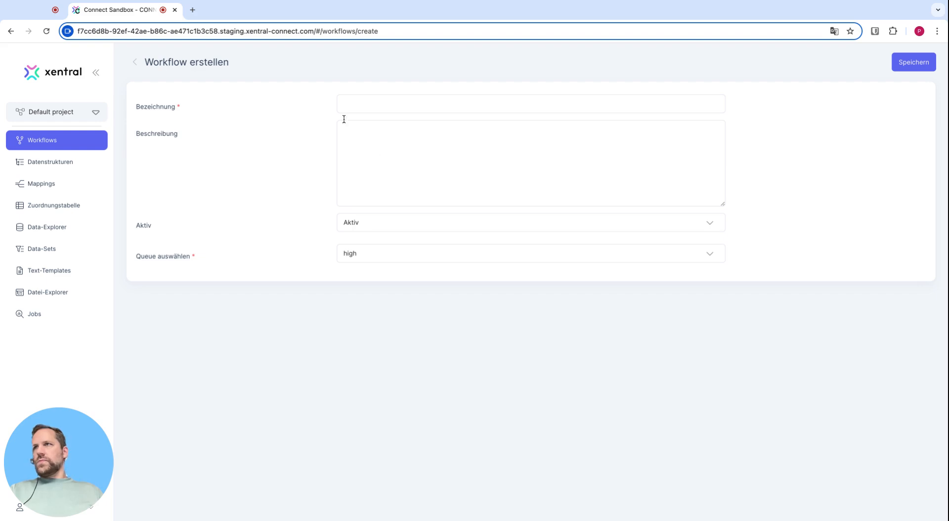
click(360, 105)
text(C)
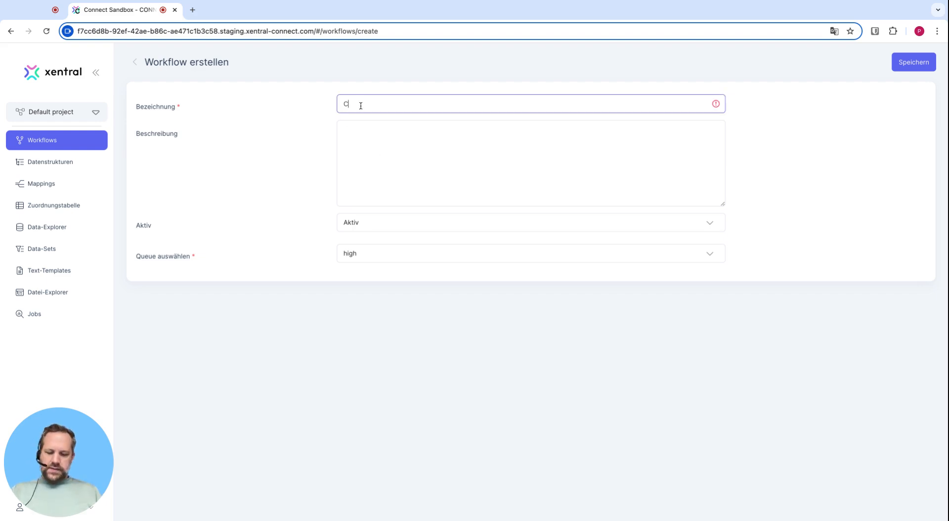
text(ustomizing SalesOrder)
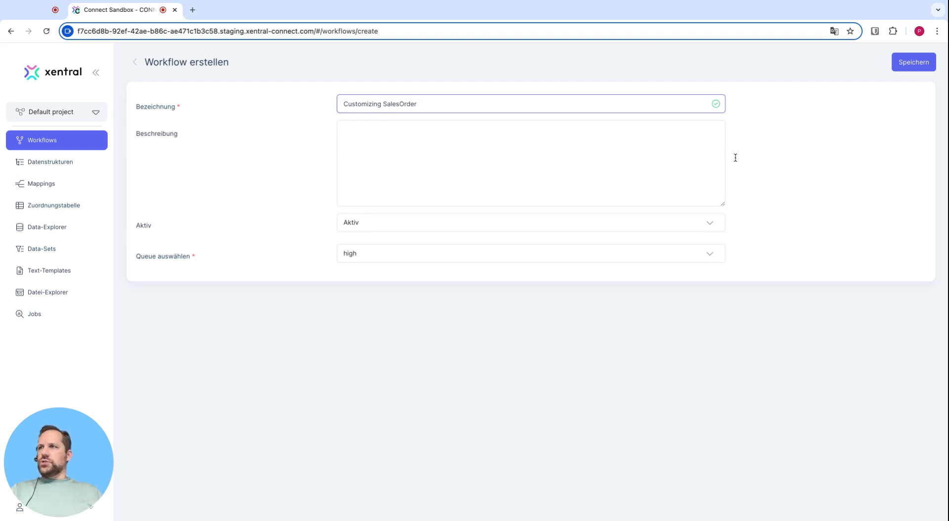
click(828, 163)
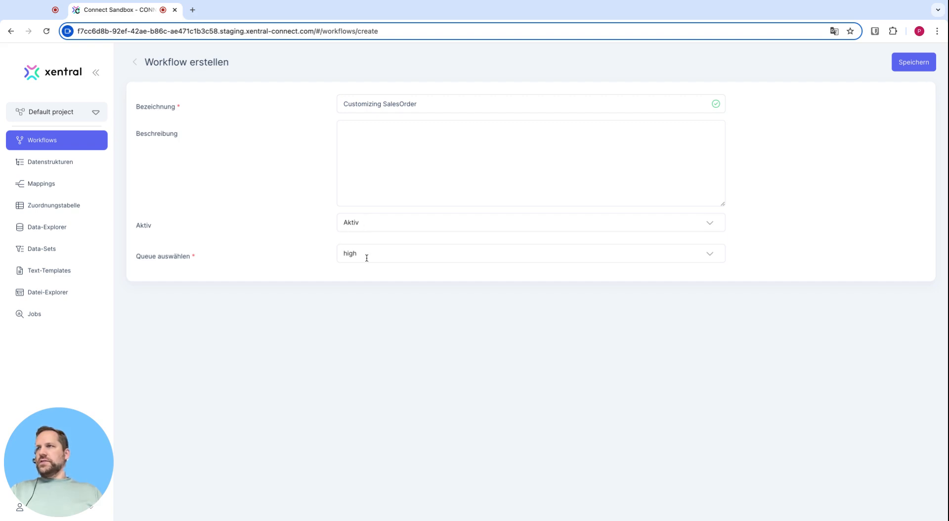
click(419, 257)
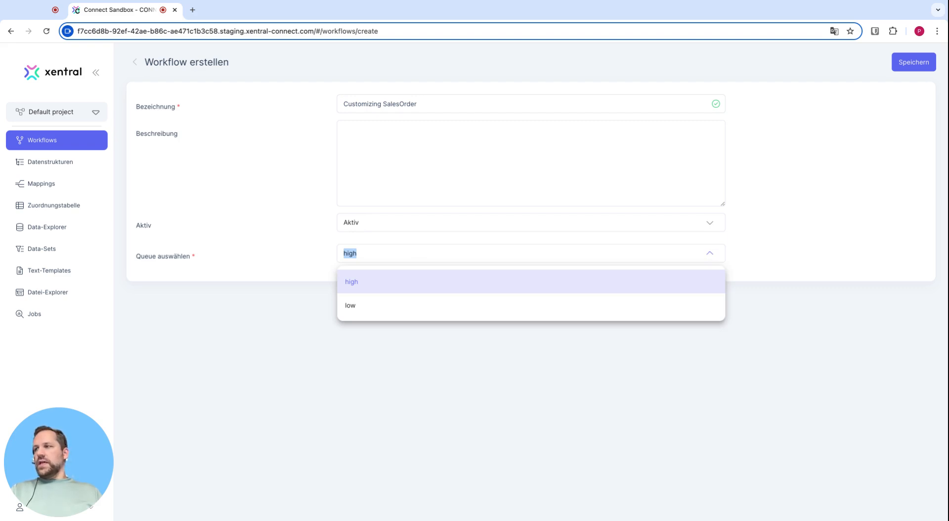
click(276, 265)
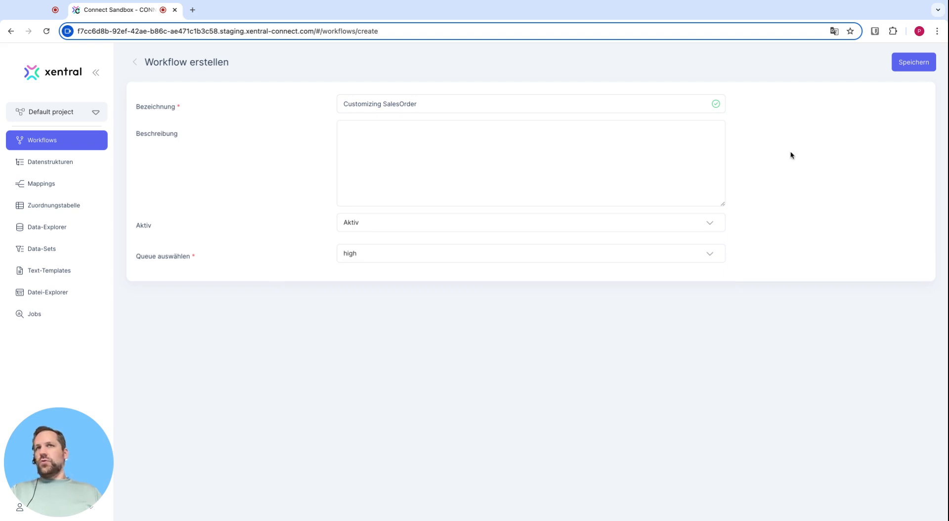
click(921, 66)
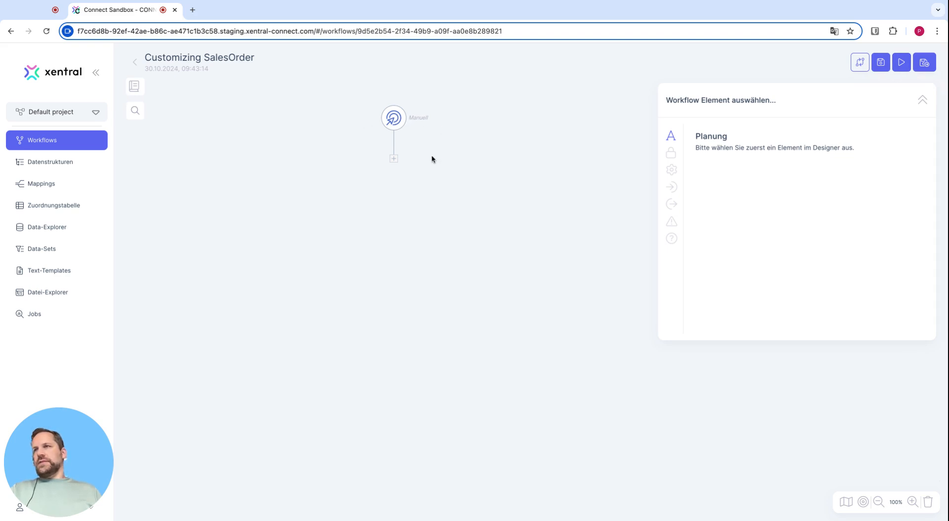
- Add a Preset Hook trigger to the workflow alongside the manual trigger
click(133, 89)
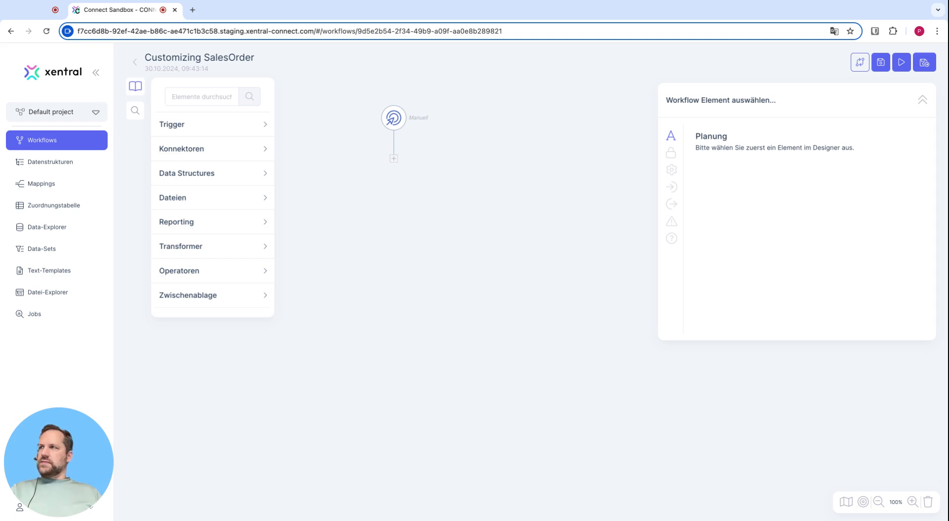
click(217, 129)
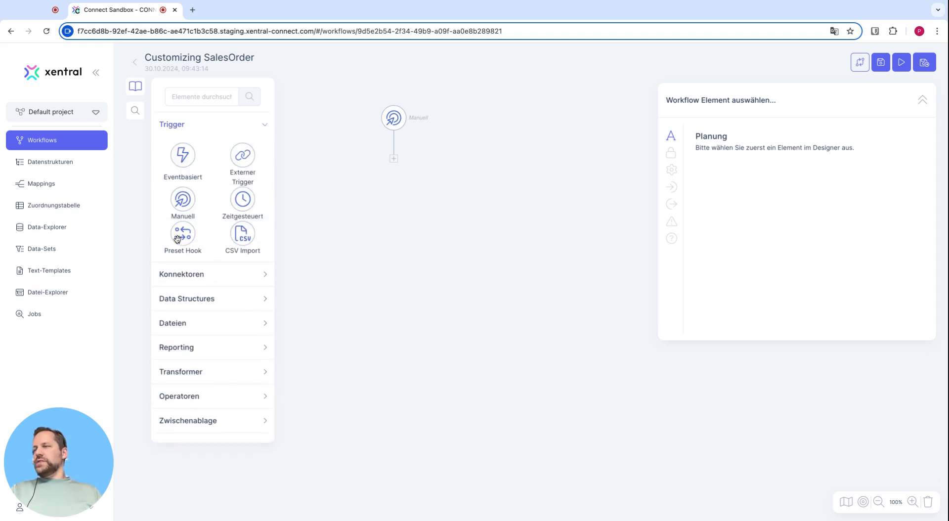
drag(178, 234, 393, 123)
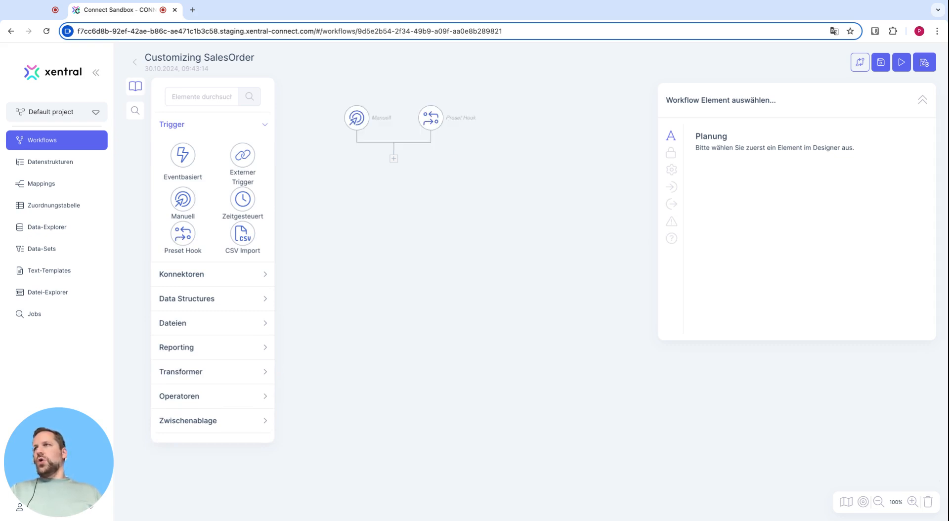
click(135, 86)
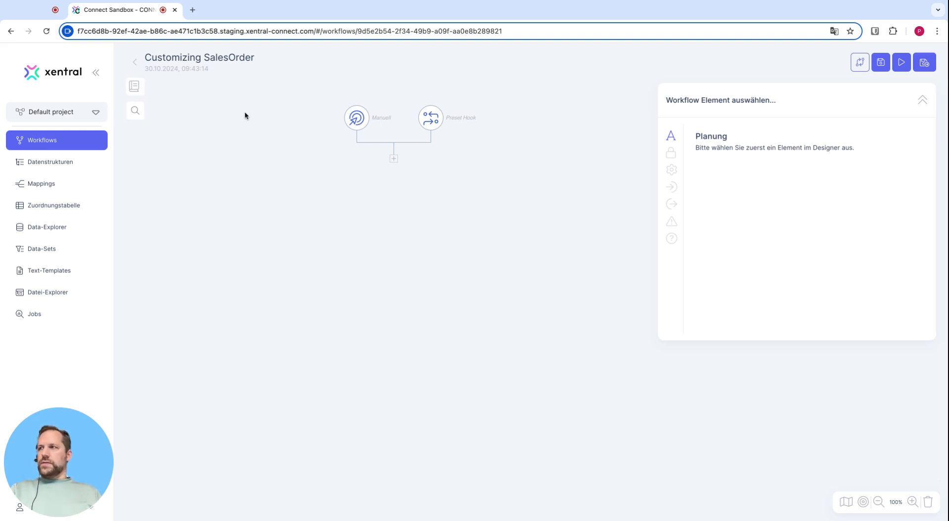
- Set the Preset Hook trigger to "Sales order after mapping" and save the workflow
click(433, 120)
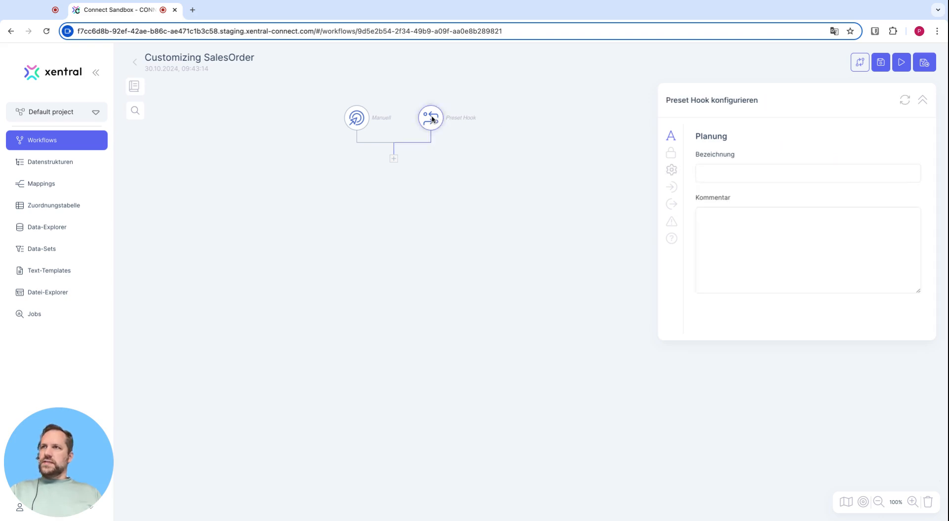
click(672, 170)
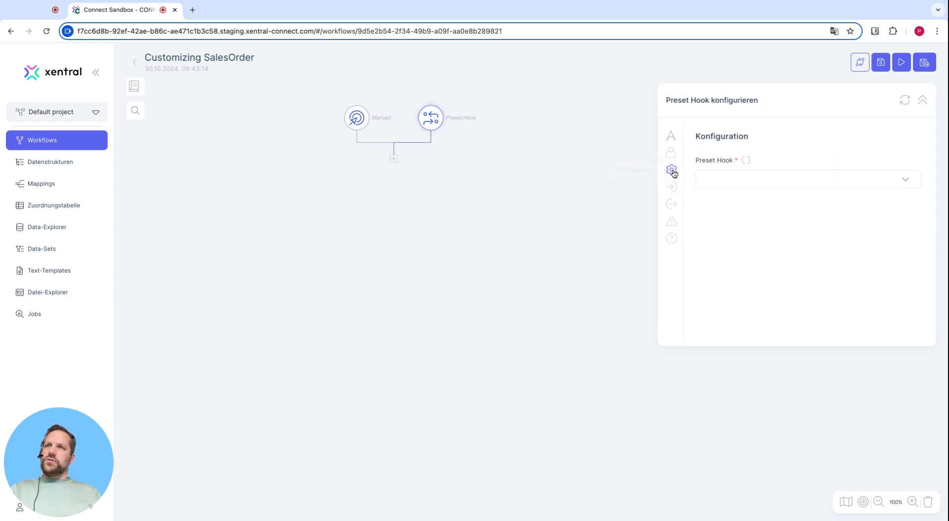
click(742, 182)
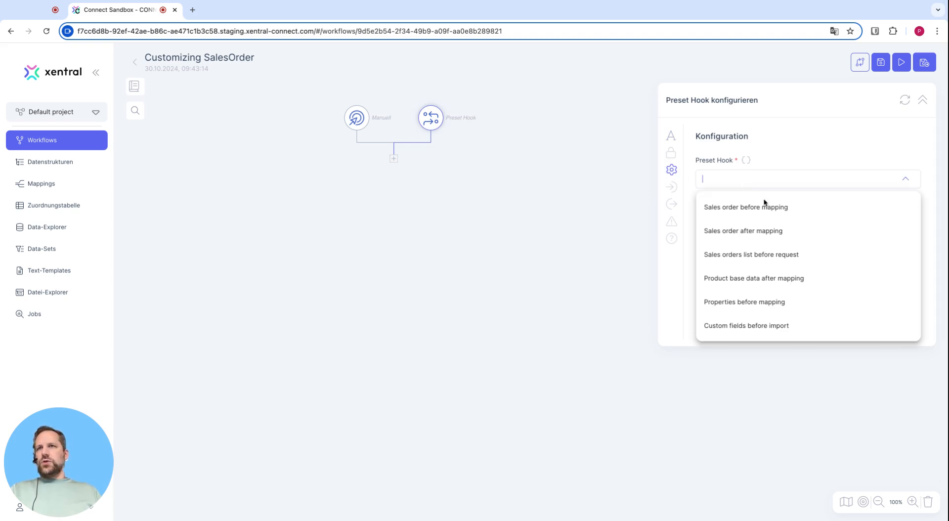
scroll(776, 271, down, 2)
scroll(778, 276, up, 2)
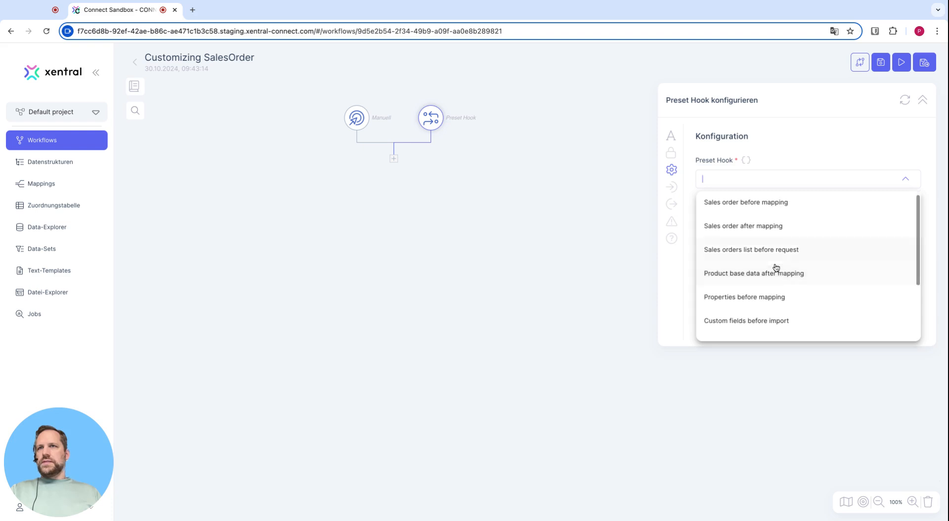
scroll(777, 274, down, 2)
scroll(774, 262, up, 2)
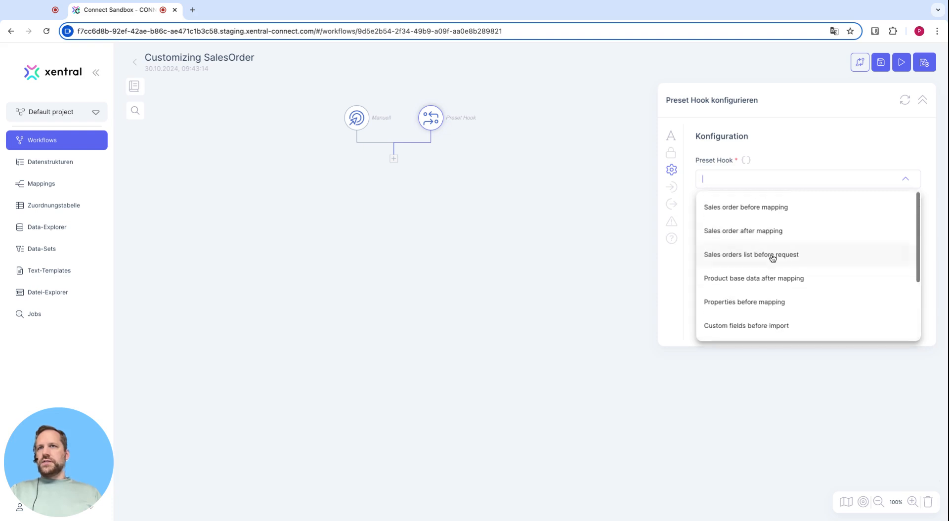
click(743, 234)
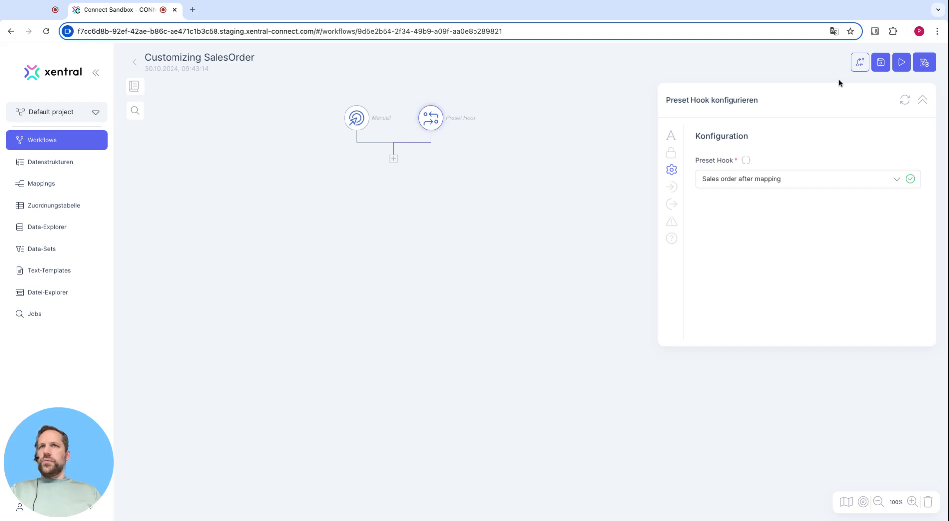
click(881, 64)
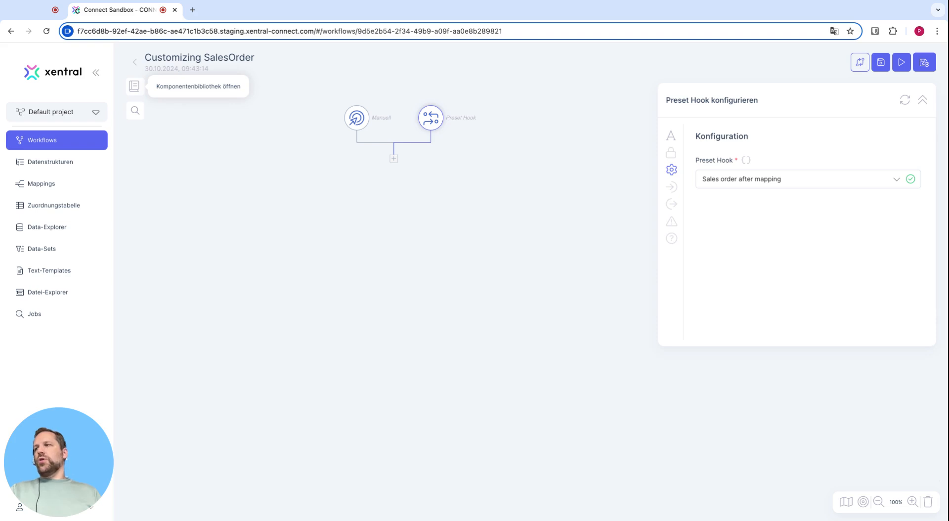
- Add a Log Nachricht element beneath the two triggers and open its settings
click(134, 86)
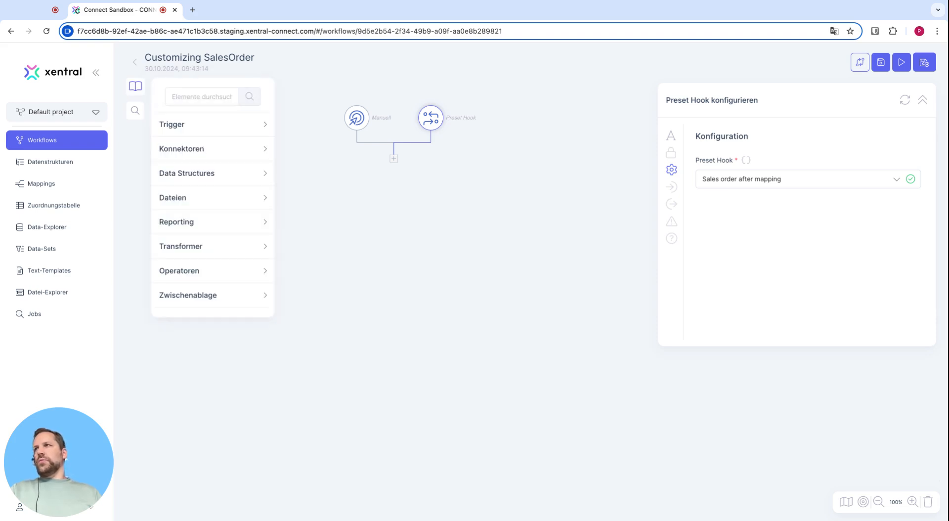
click(214, 222)
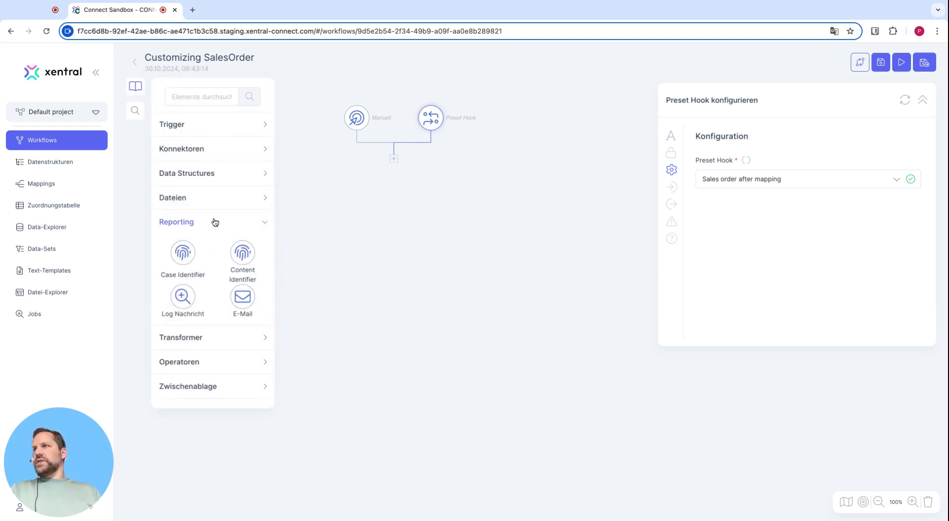
click(177, 298)
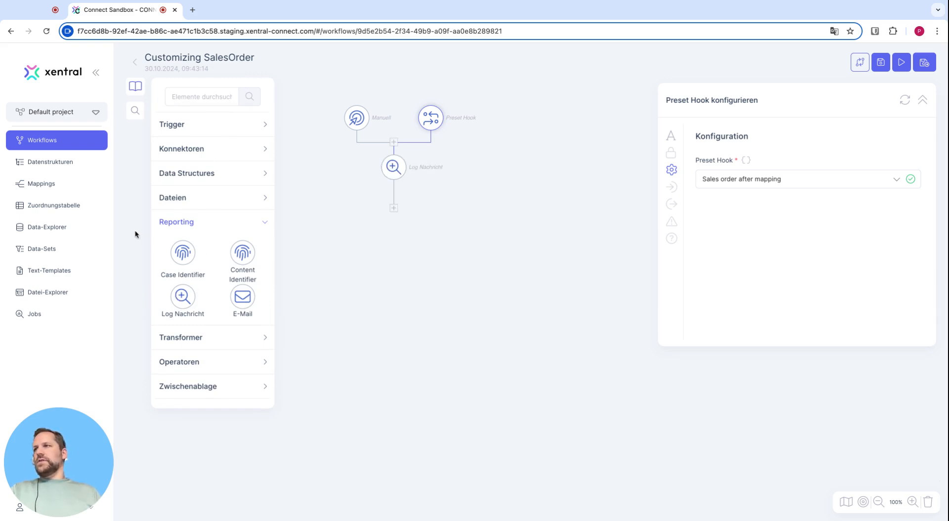
click(404, 165)
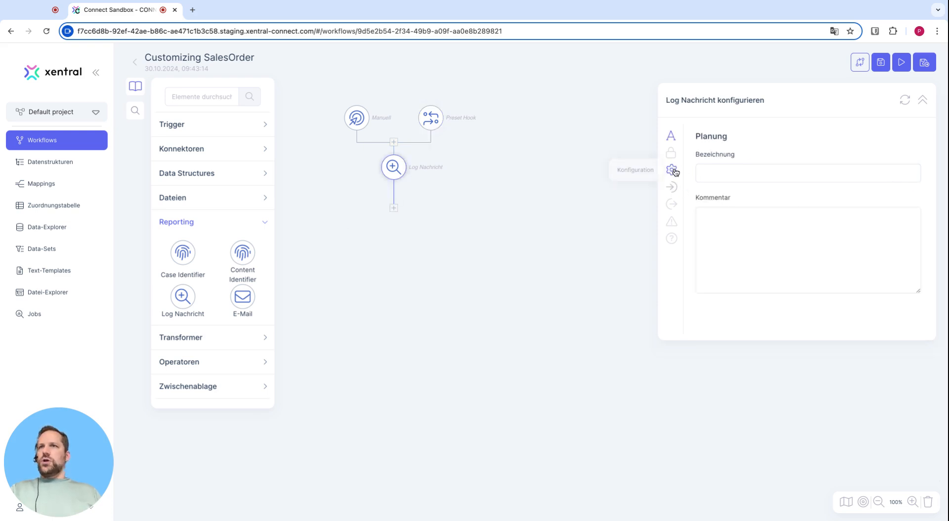
- Set the log message text of the Log Nachricht element to "Verfügbare Daten"
click(672, 170)
click(672, 187)
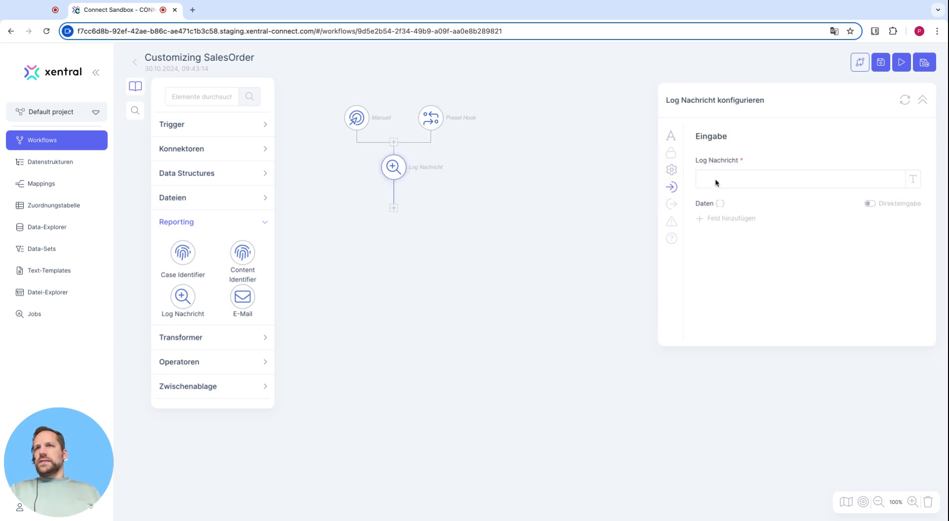
click(743, 180)
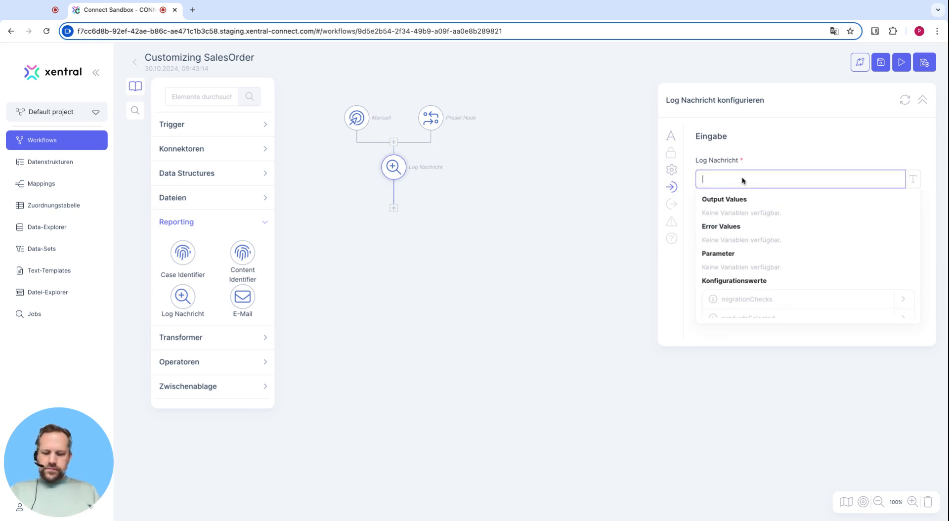
text(Verfügbare Daten)
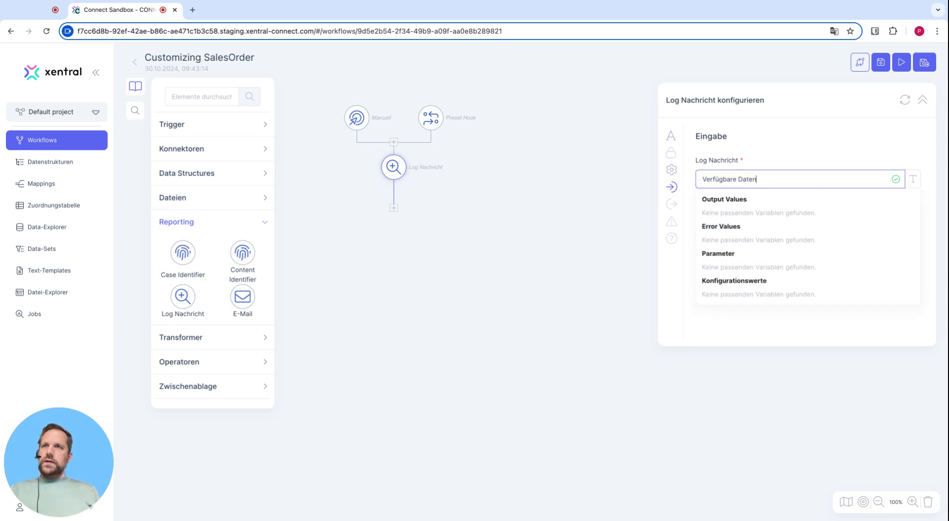
click(796, 163)
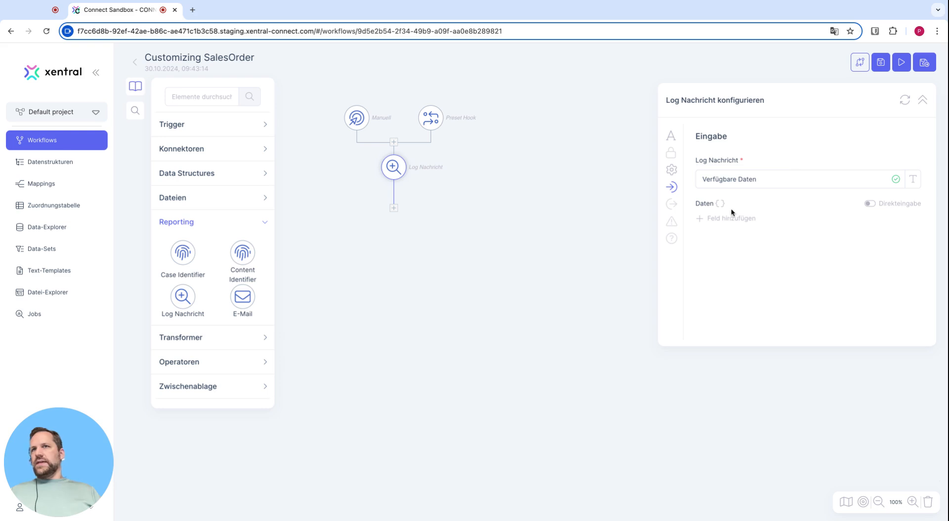
- Set the Log Nachricht element's data input to {{output.product_mapped}} and save the workflow
click(731, 225)
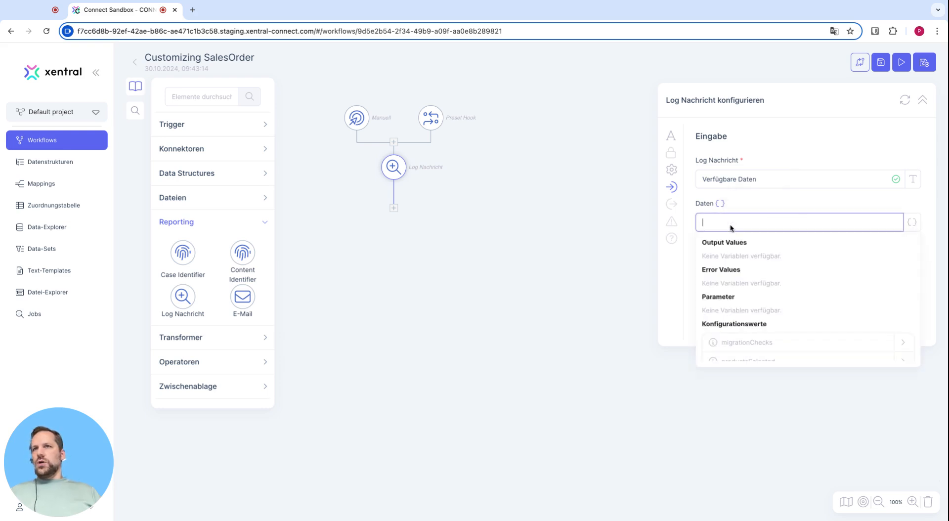
text({{}})
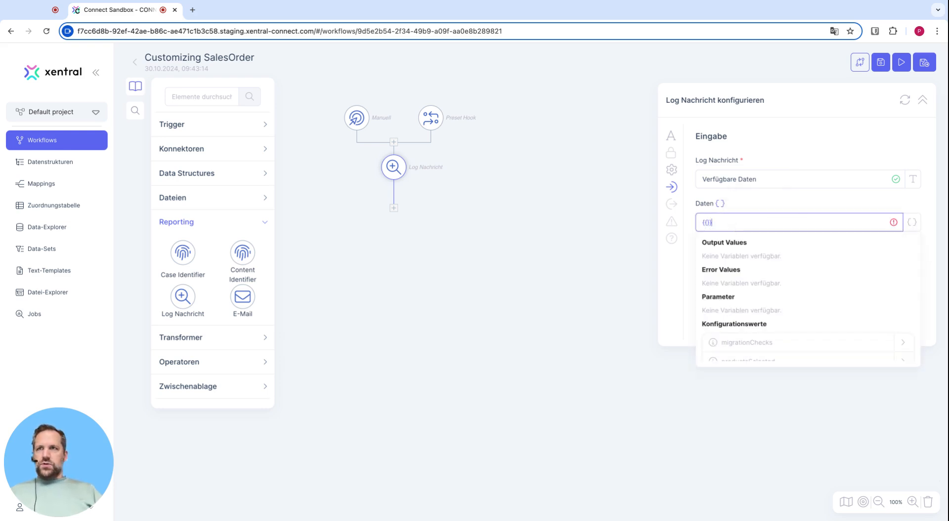
text(output)
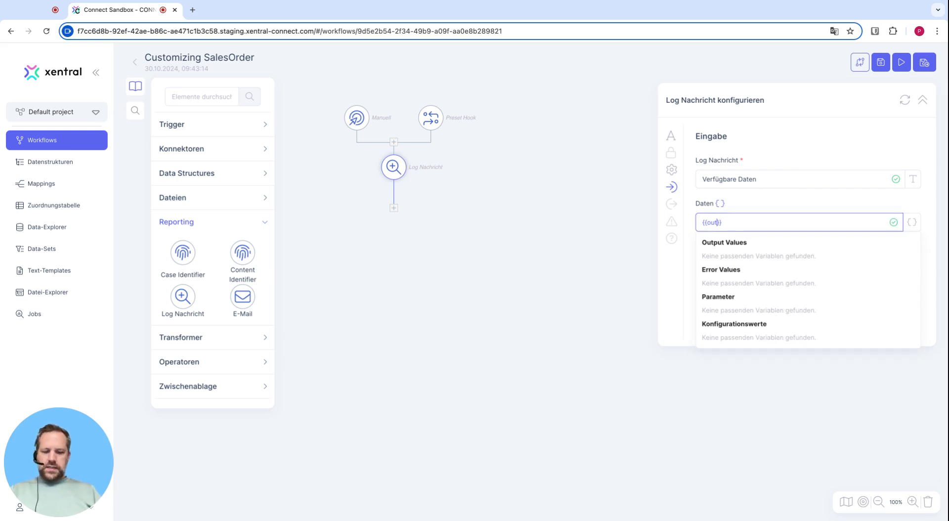
text(.produc)
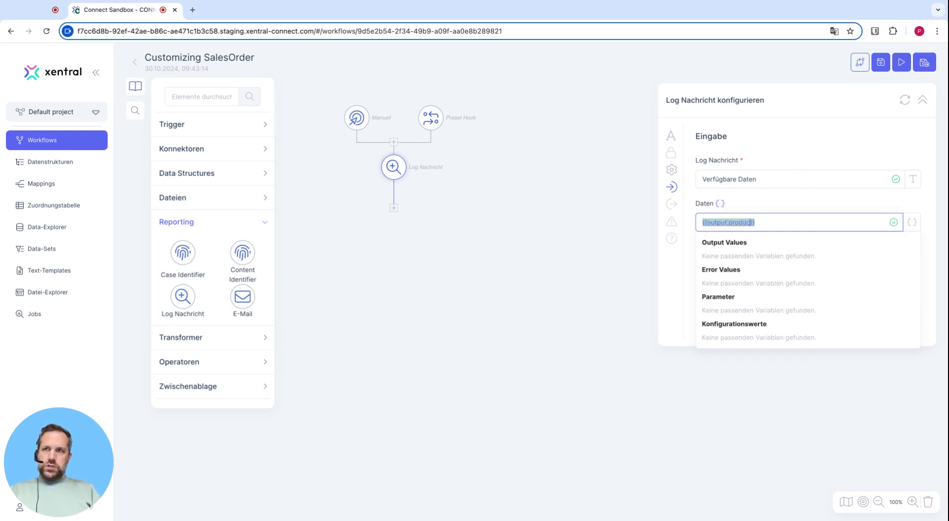
text(t_mapped)
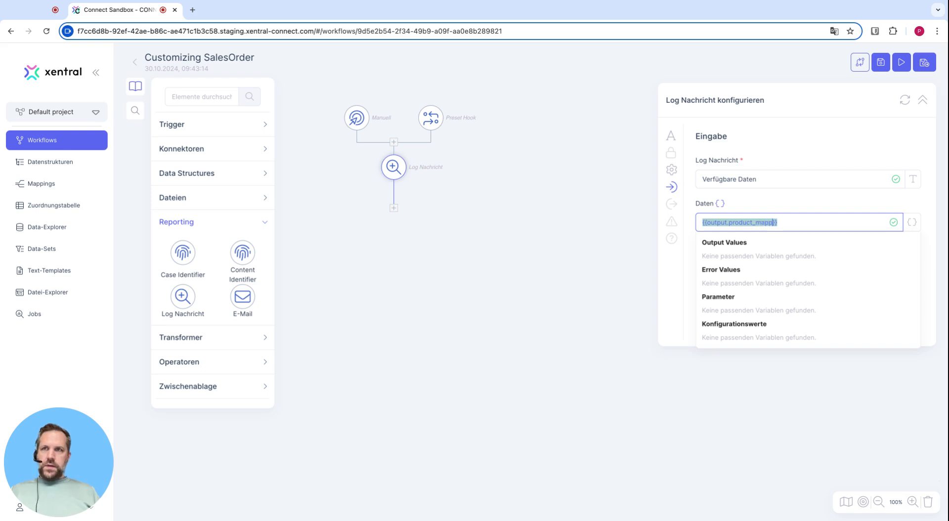
click(803, 210)
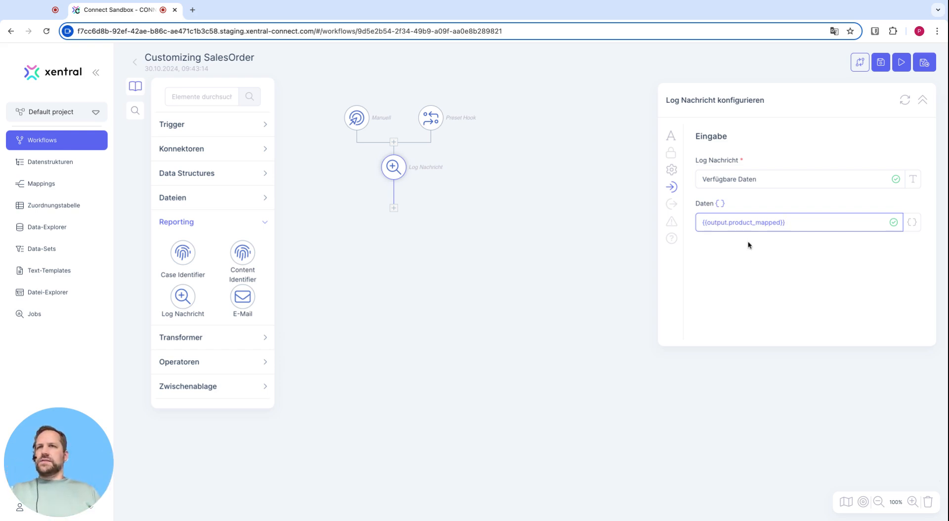
triple_click(735, 222)
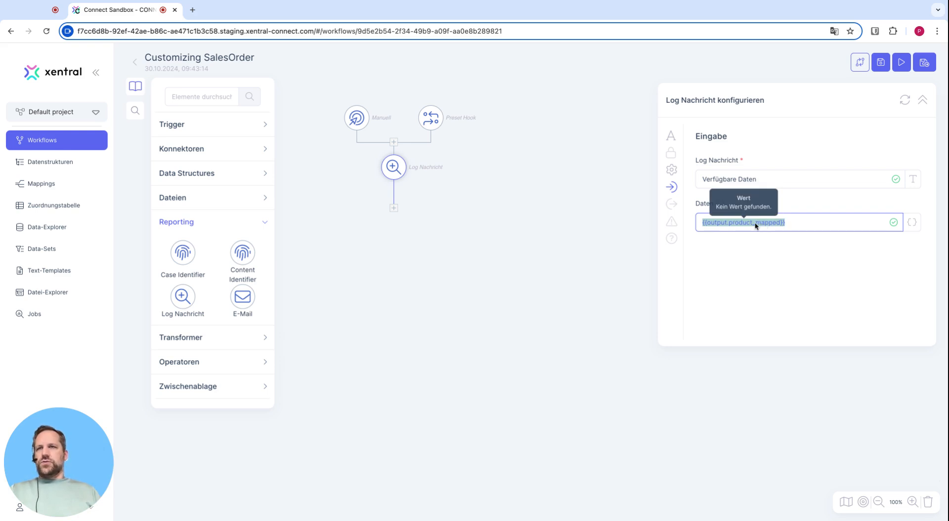
click(880, 63)
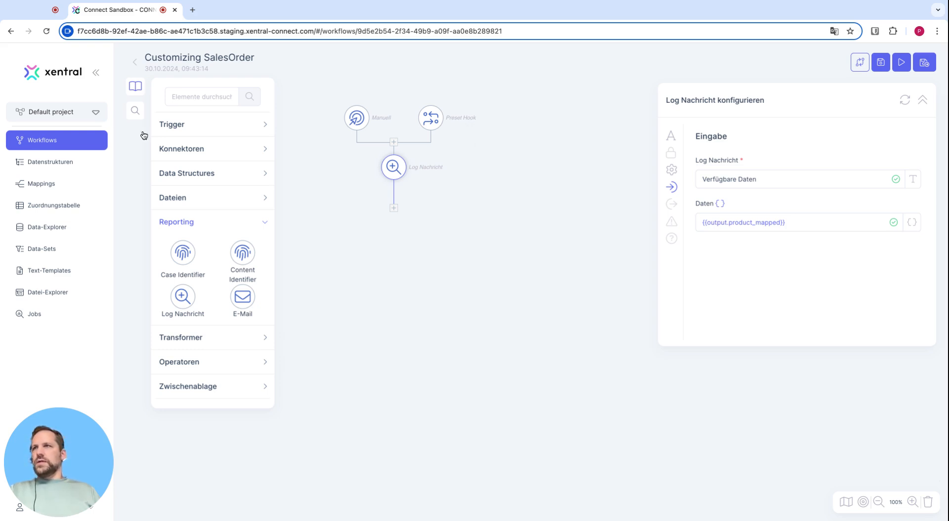
- Switch to the Xentral project and open the run report of the "SALES ORDER / Connect > Xentral / Single" workflow
click(70, 111)
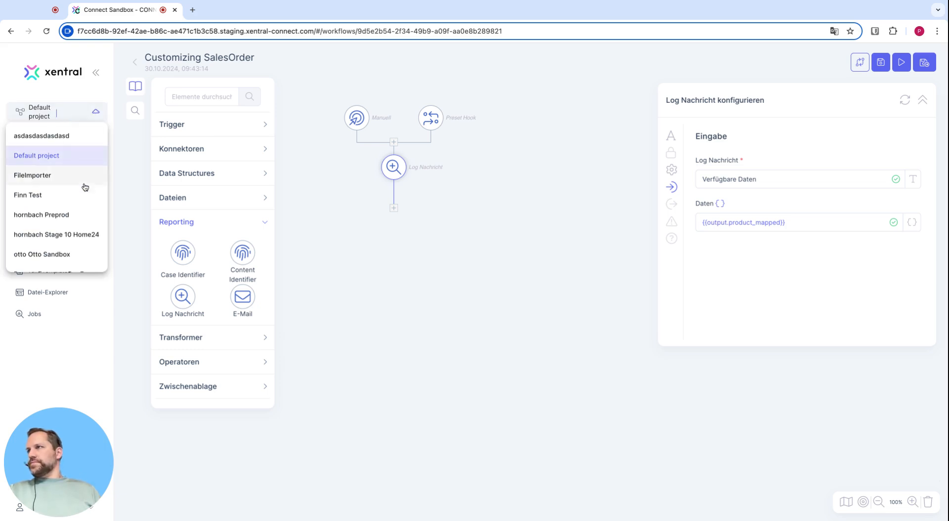
scroll(74, 215, down, 10)
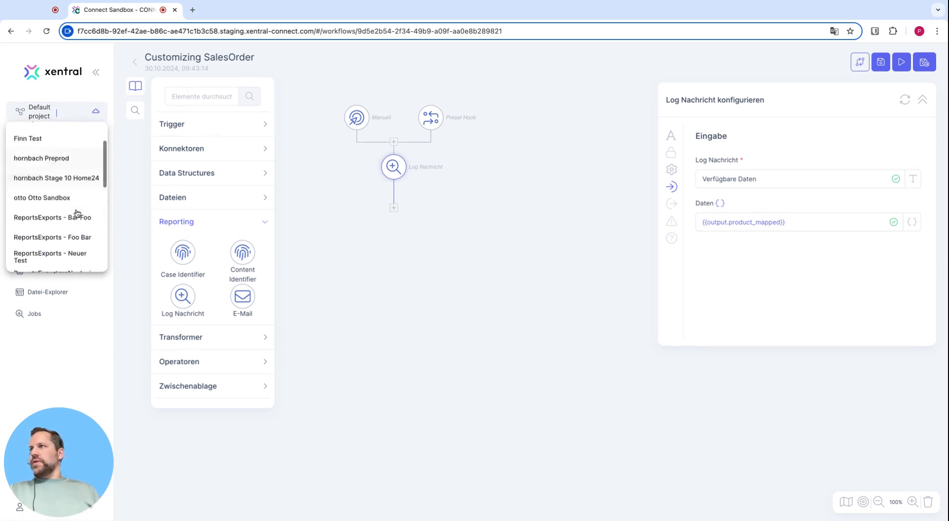
click(38, 258)
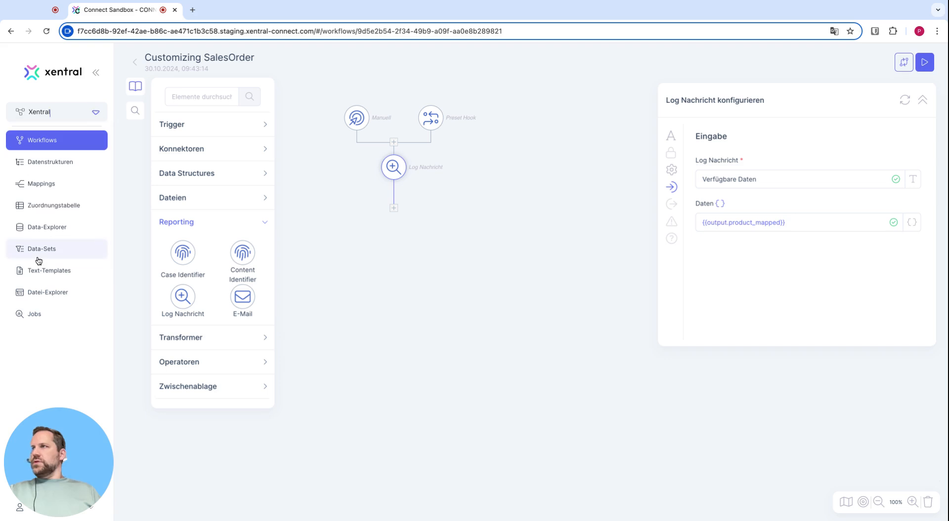
click(52, 140)
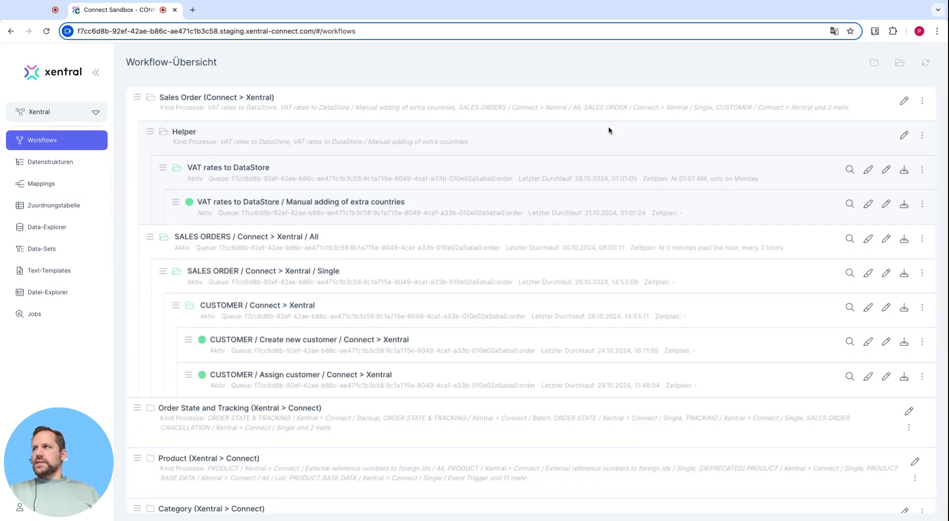
scroll(549, 174, down, 3)
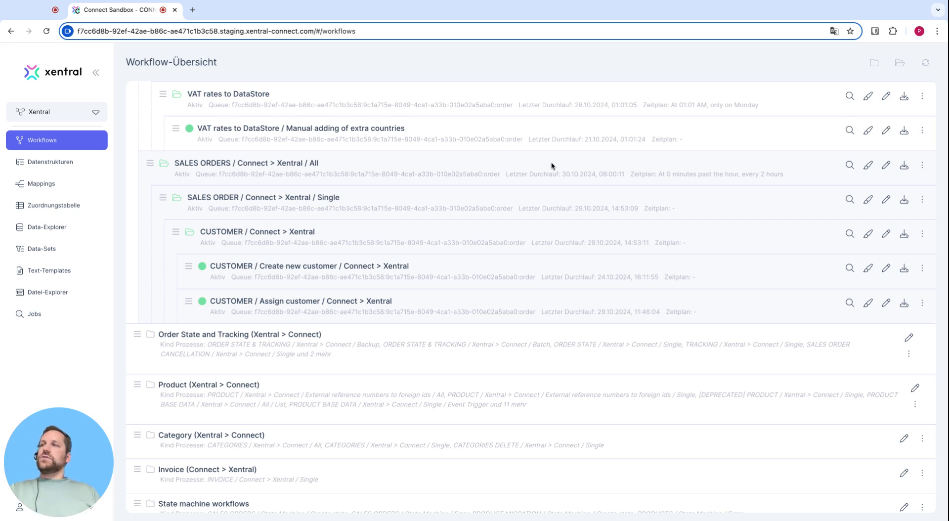
click(850, 200)
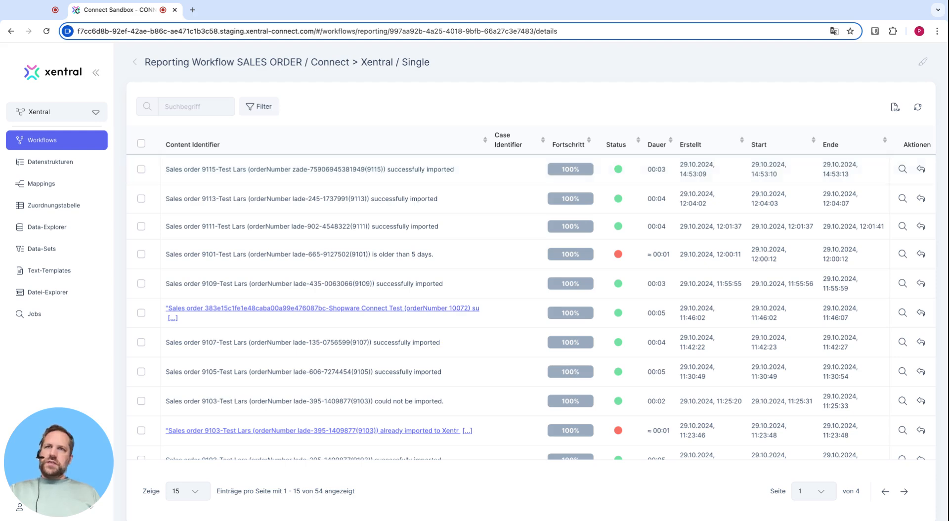
- Rerun the most recent sales order import, refresh the report, and read the new run's full content identifier
click(922, 170)
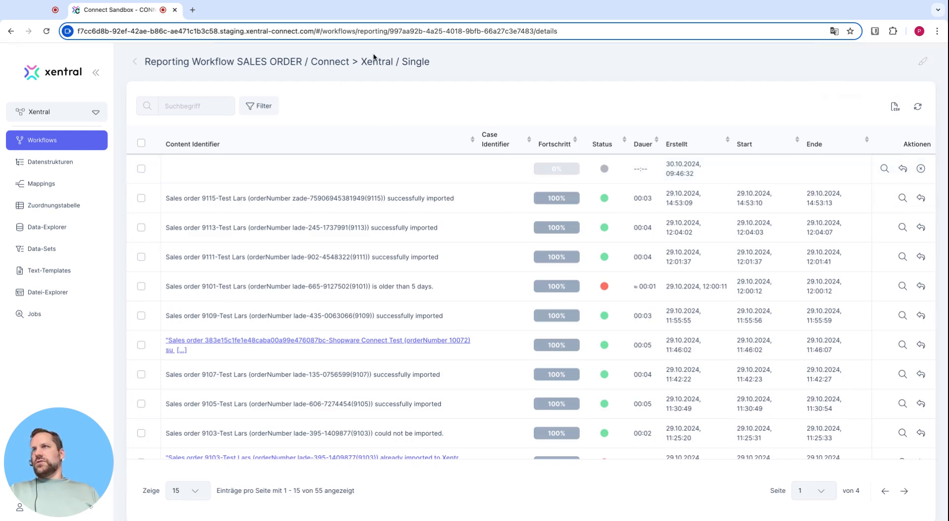
click(921, 106)
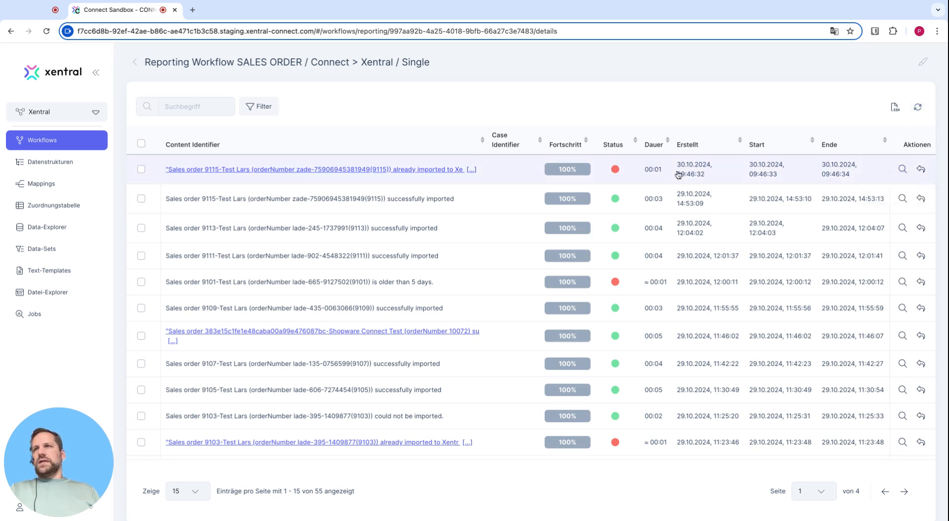
click(472, 171)
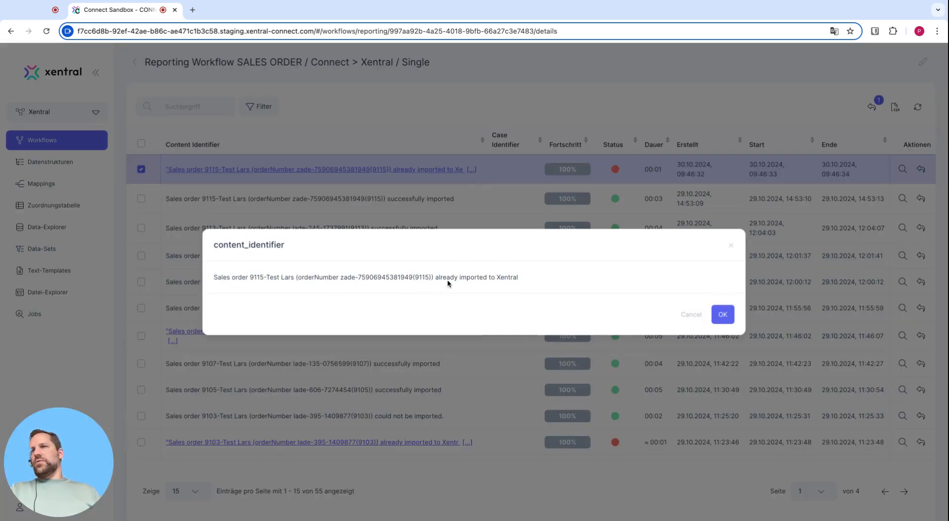
click(731, 246)
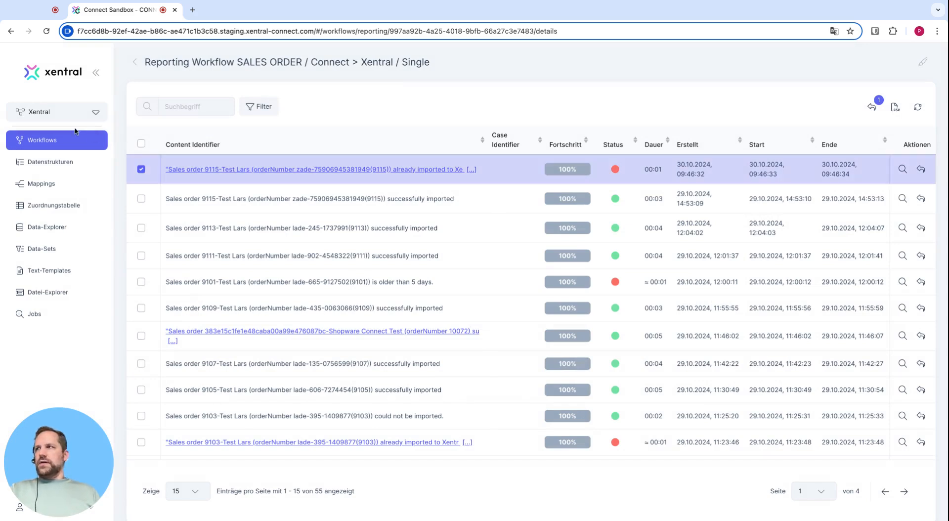
- Switch back to the Default project and check the run report of the Customizing SalesOrder workflow
click(74, 112)
scroll(69, 148, up, 3)
scroll(72, 163, up, 5)
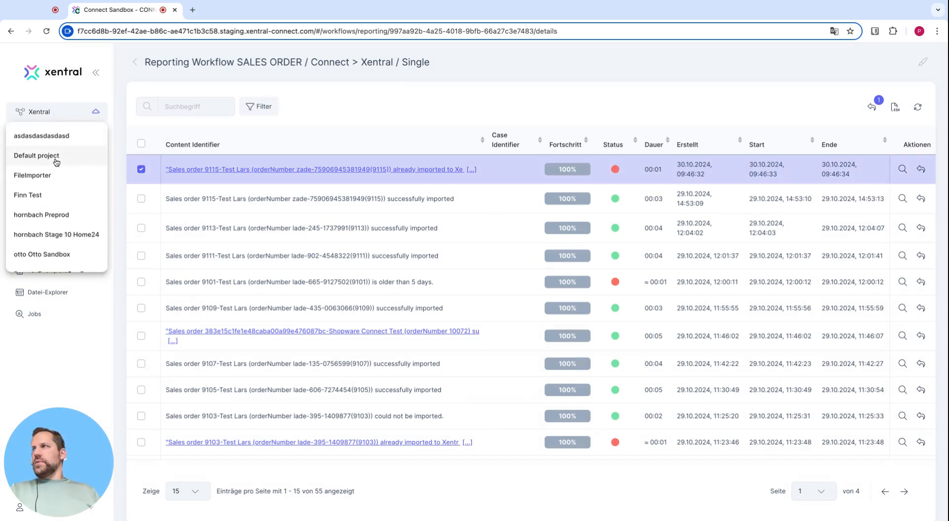
click(53, 158)
click(62, 142)
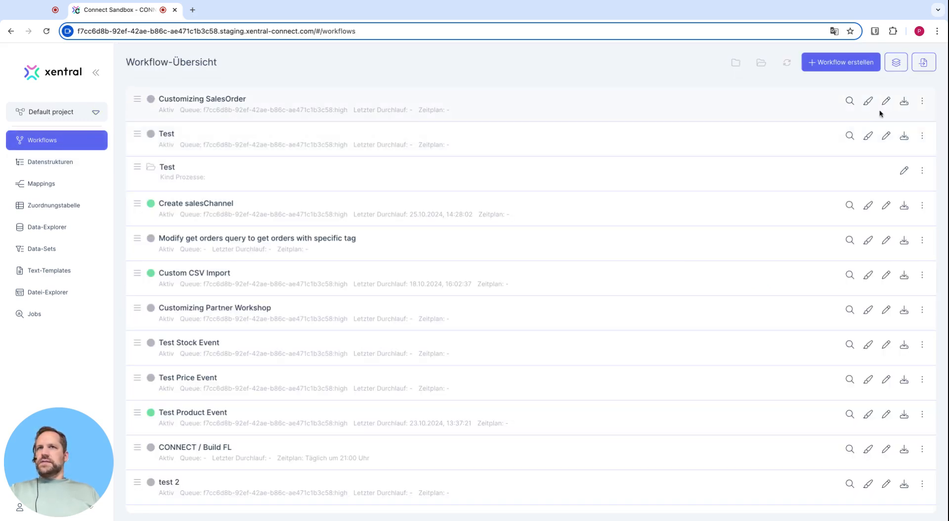
click(850, 101)
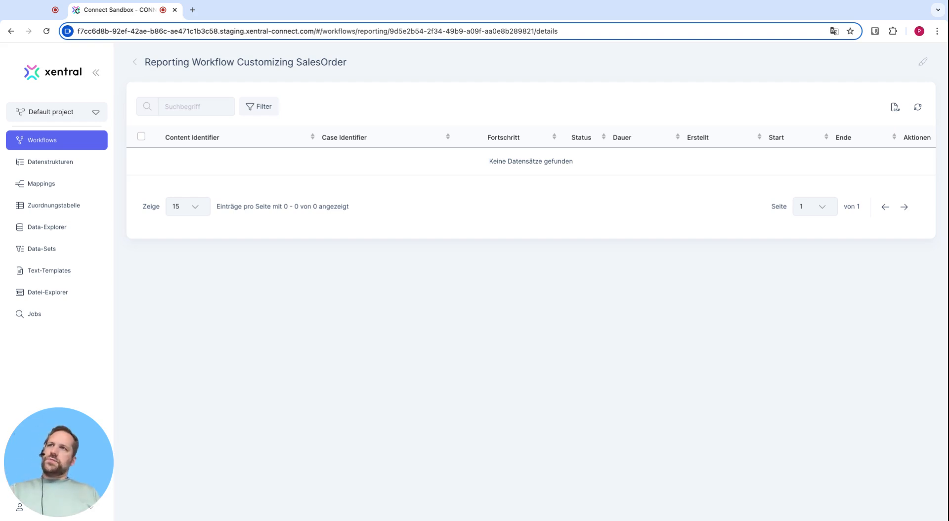
click(137, 62)
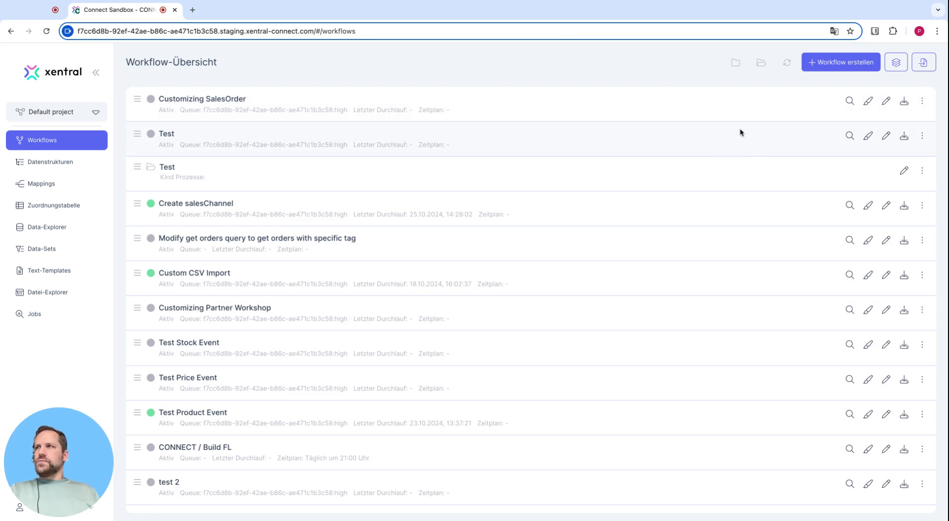
- Open the Customizing SalesOrder workflow in the designer and review the Log Nachricht element's configuration and input values
click(868, 110)
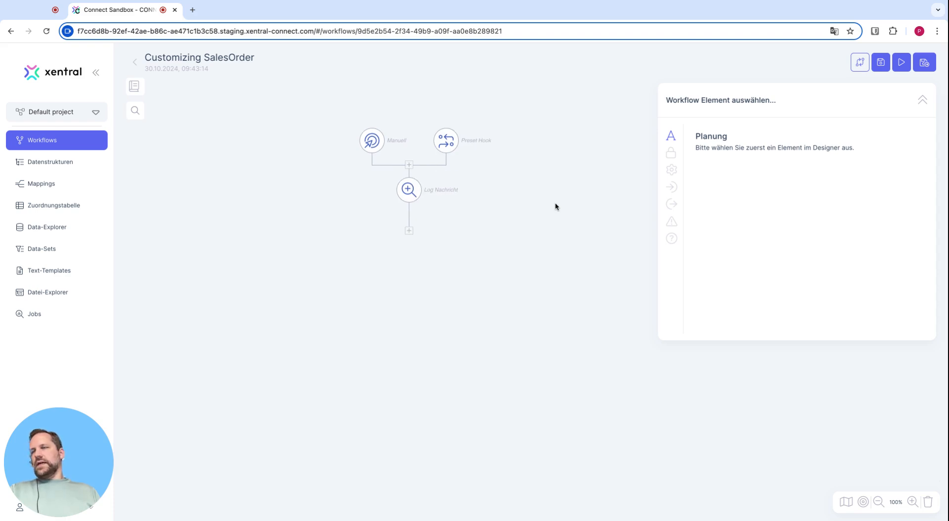
click(410, 192)
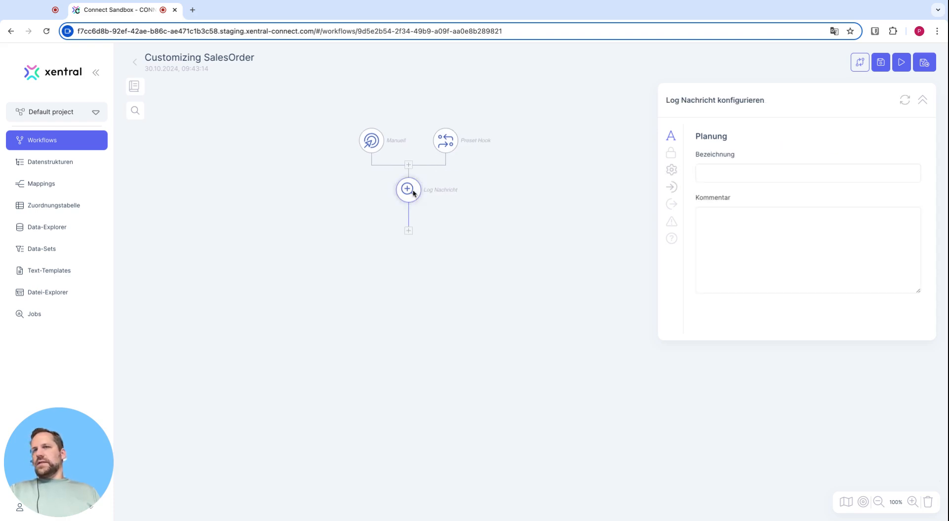
click(675, 172)
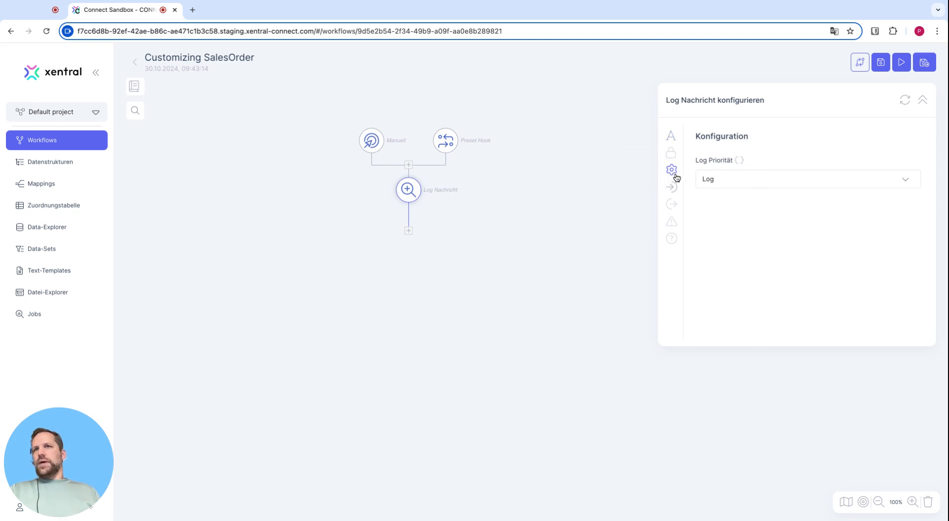
click(675, 187)
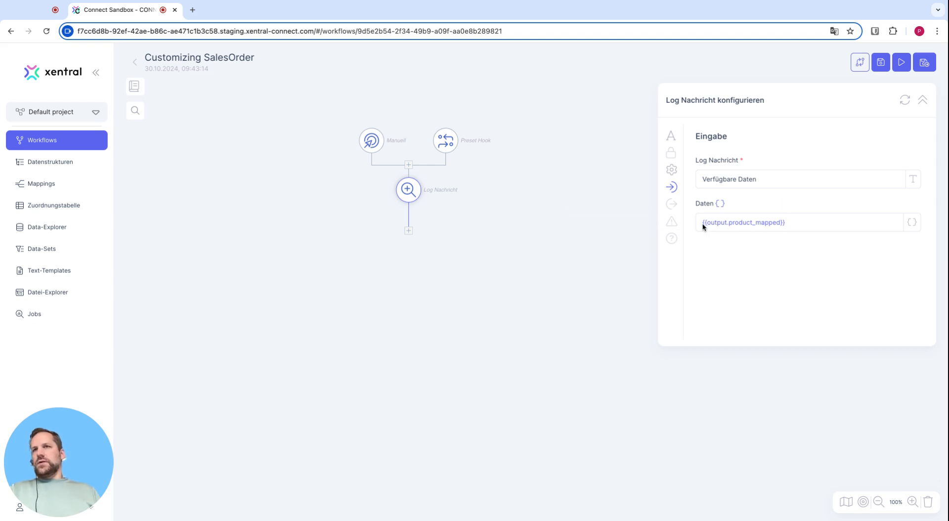
triple_click(742, 225)
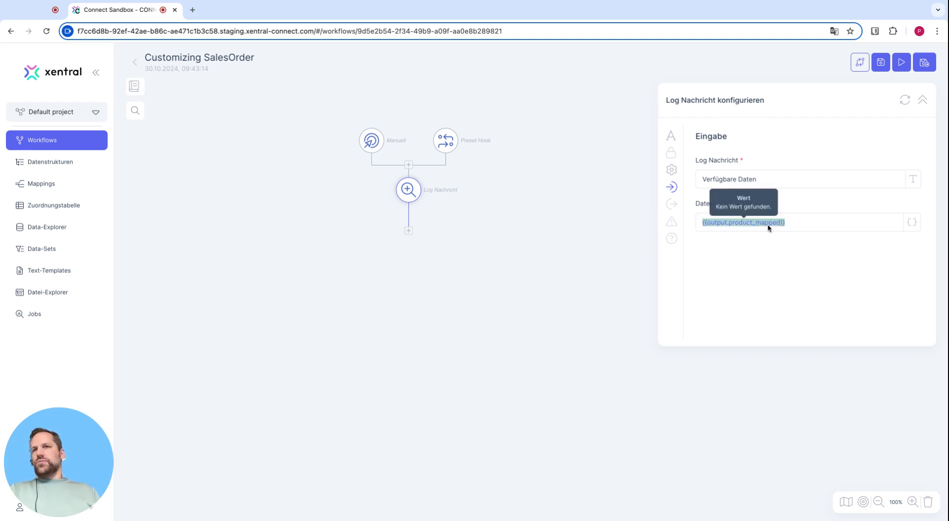
click(443, 225)
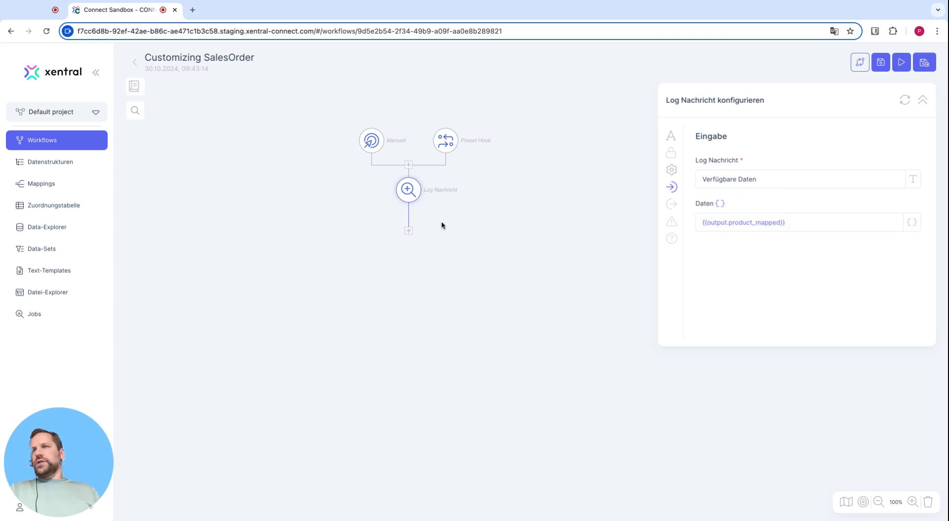
- Add a Zuordnung transformer directly beneath the Log Nachricht element
click(135, 88)
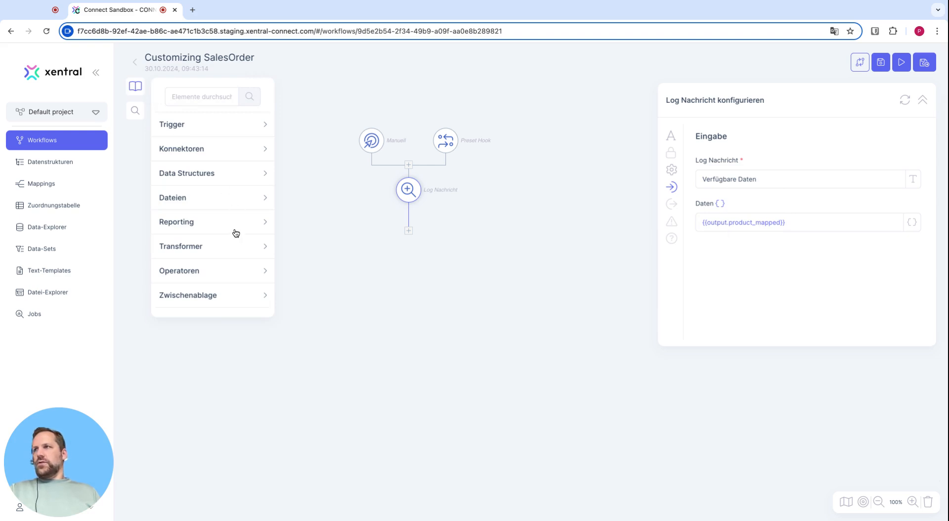
click(240, 247)
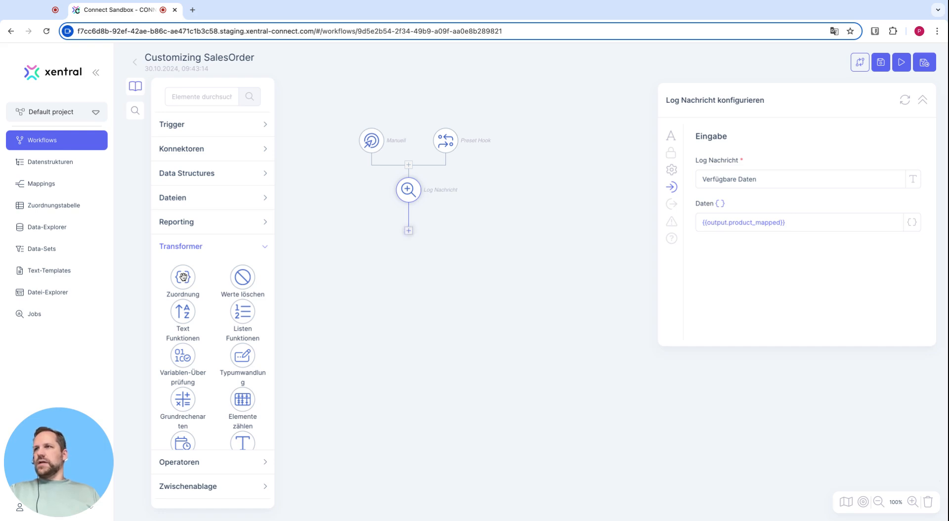
drag(183, 276, 408, 238)
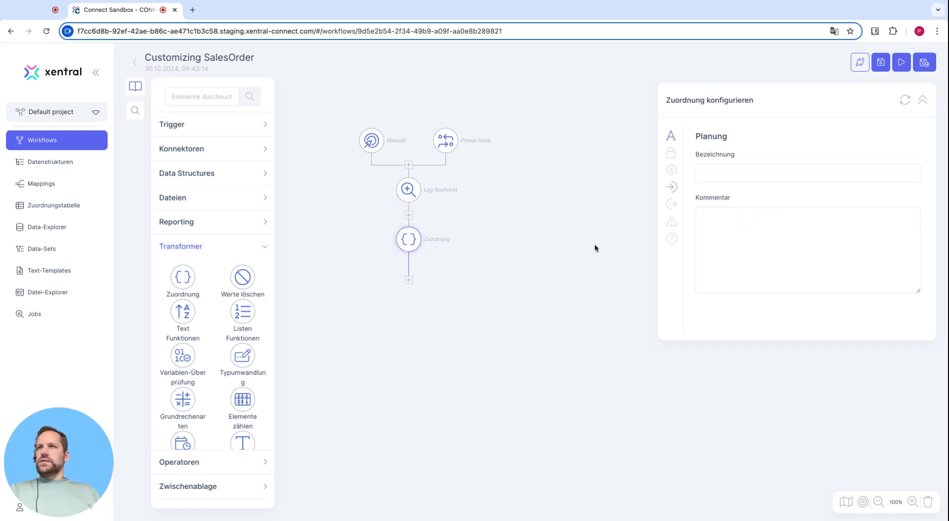
- Add an input variable to the Zuordnung element with the value {{output.product_mapped.title}}
click(673, 188)
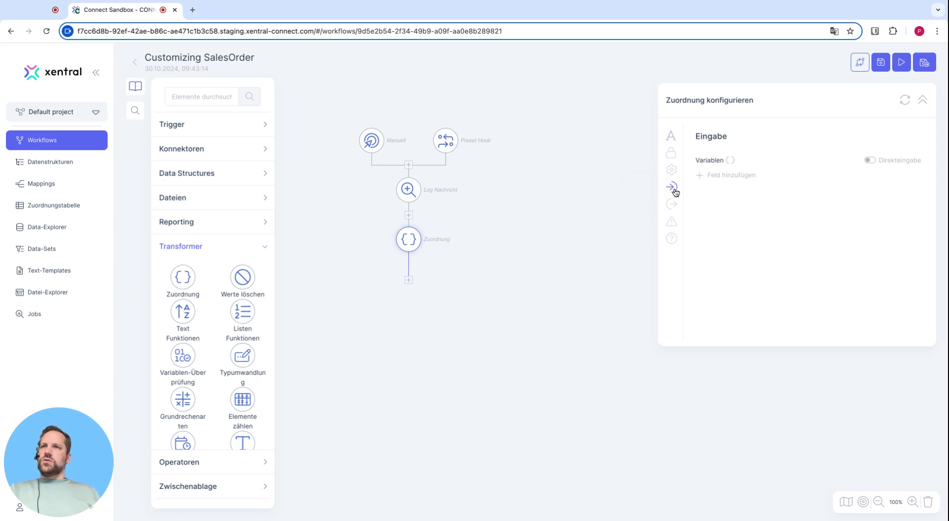
click(723, 176)
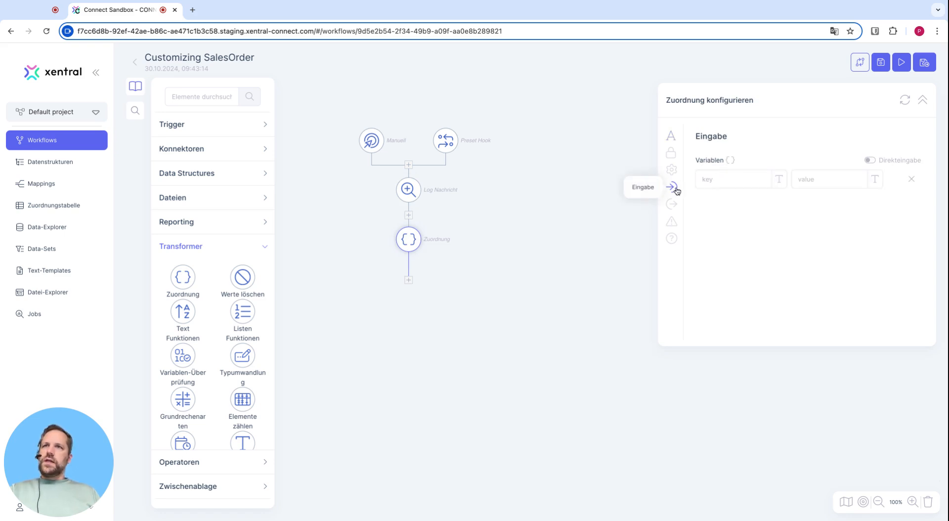
click(834, 183)
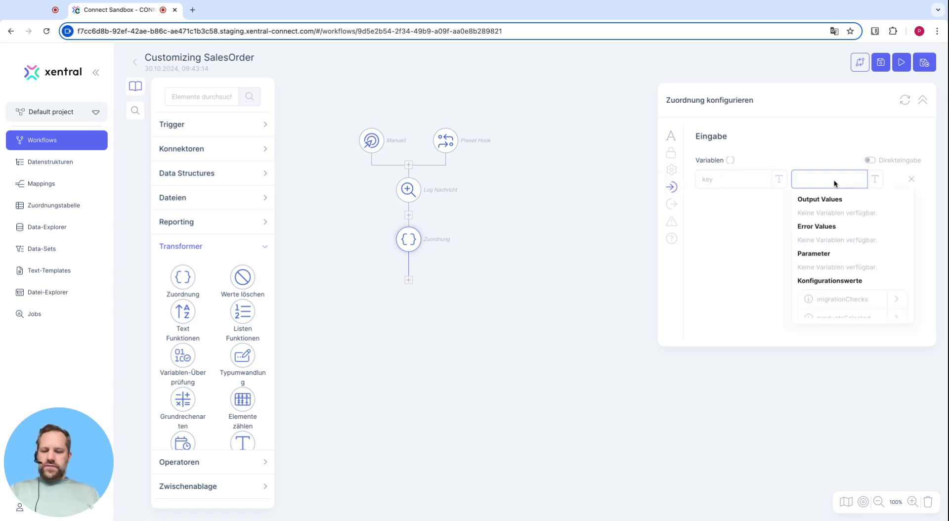
text({{)
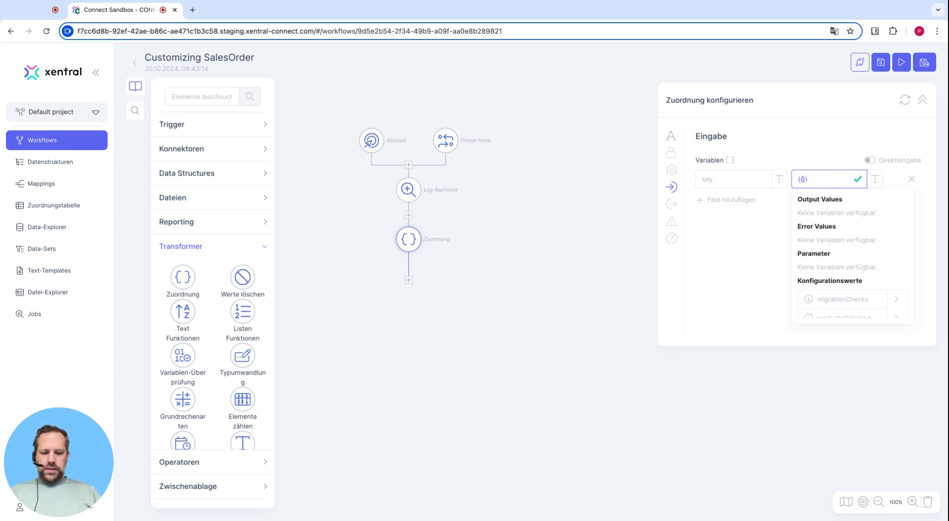
text(output.)
text(prod)
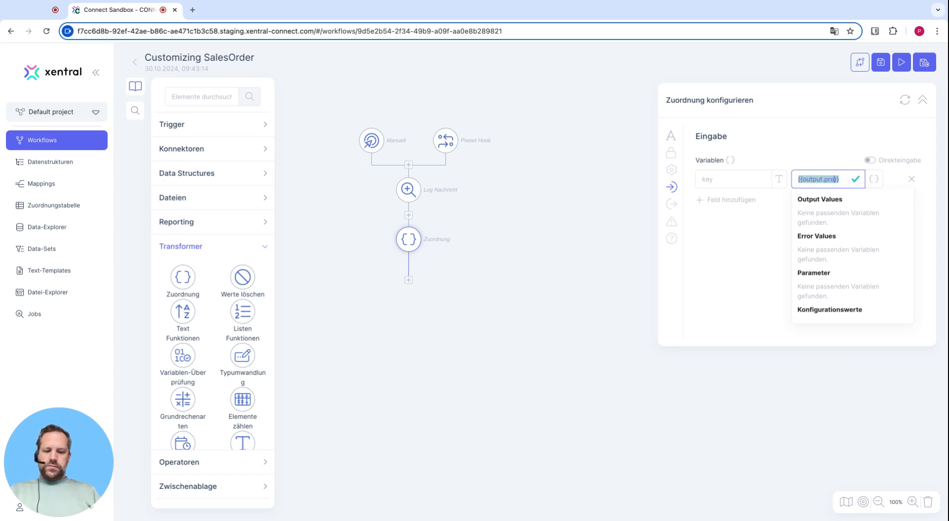
text(uct_mapped)
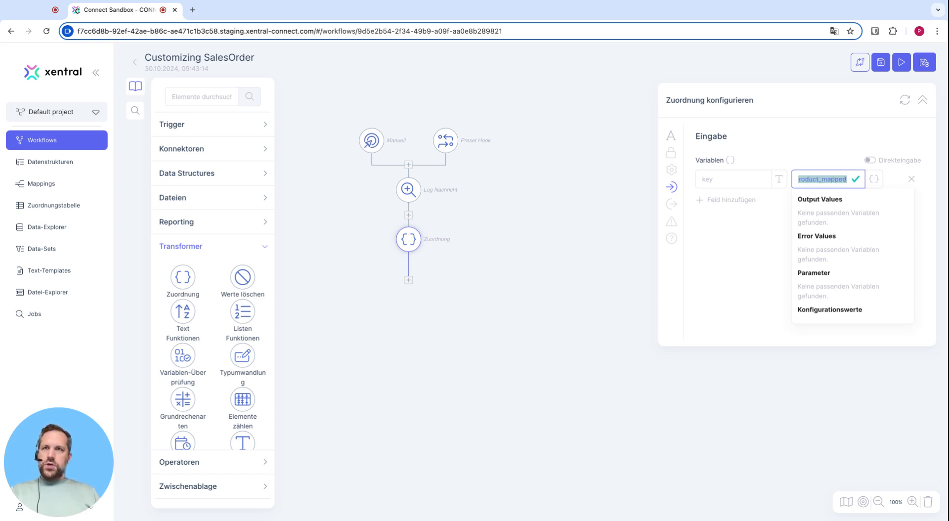
text(_)
key(BackSpace)
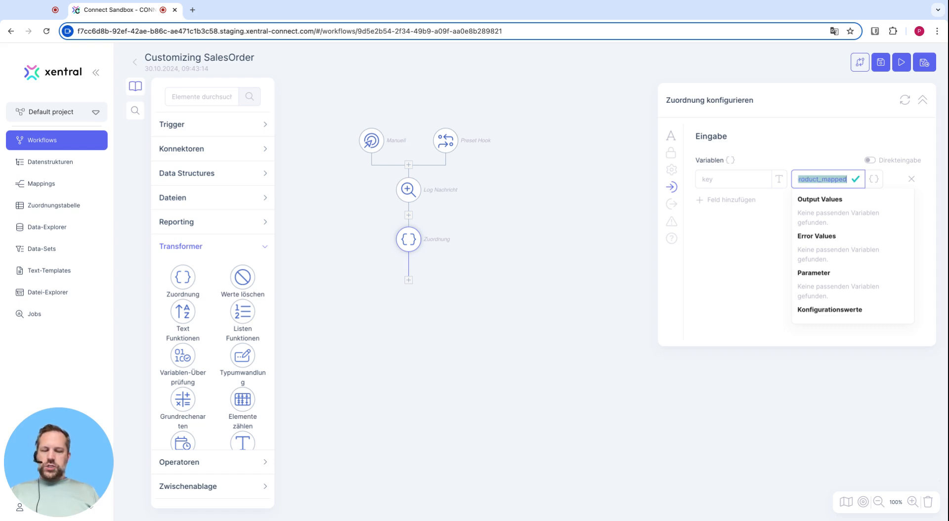
text(.title)
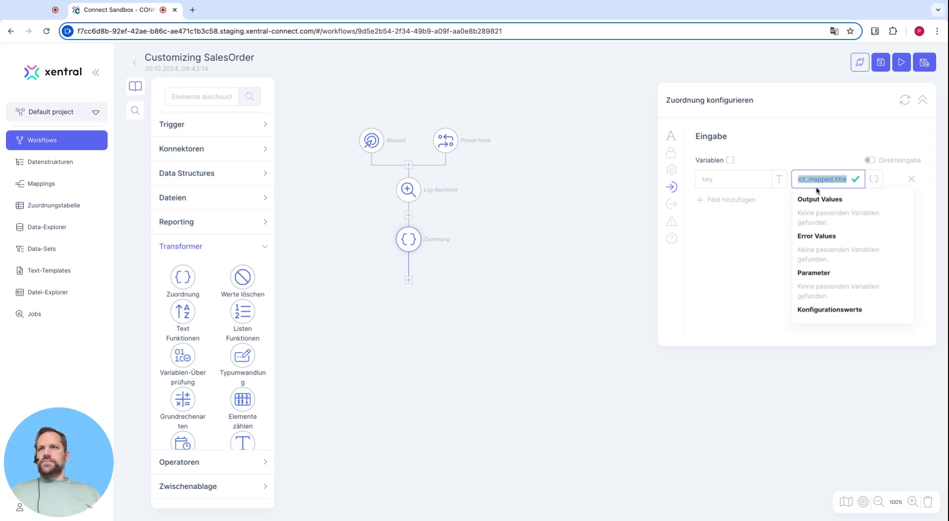
click(713, 247)
click(658, 266)
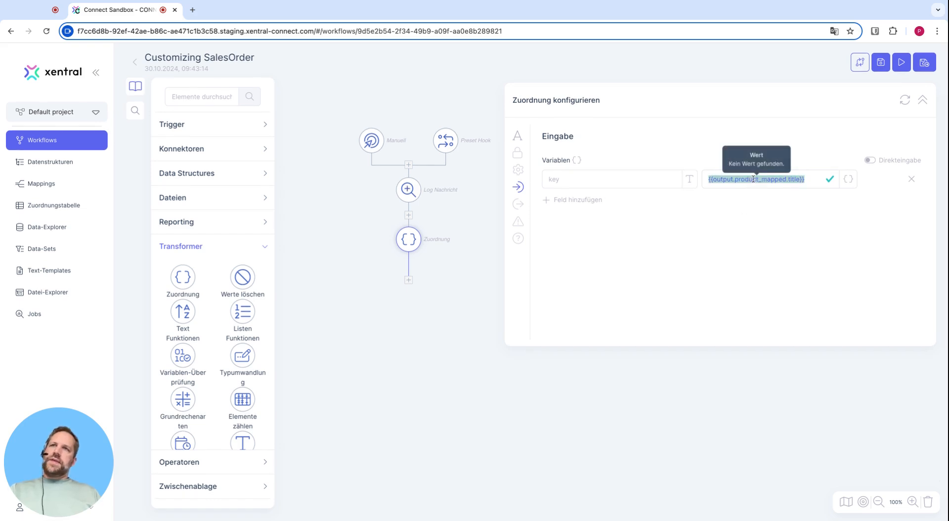
- Set the first input variable's key to product_mapped.freifeld1
click(633, 180)
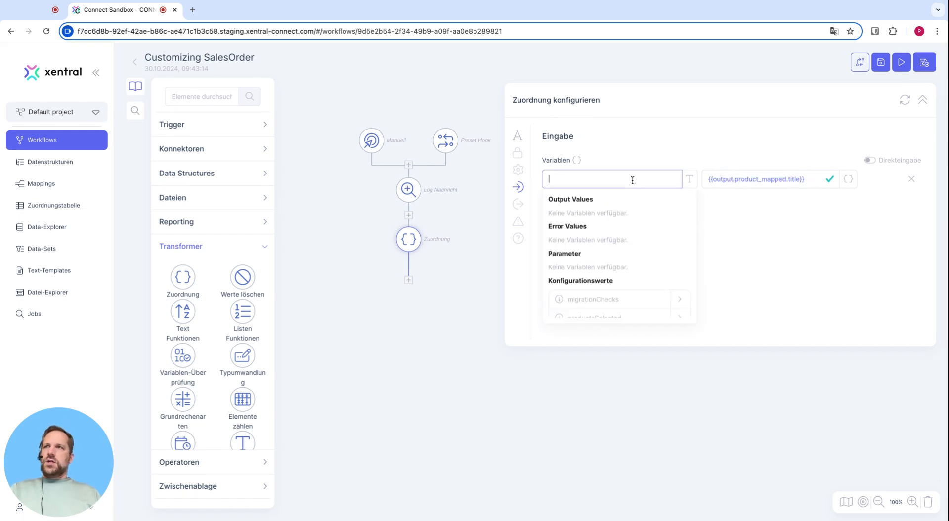
triple_click(793, 180)
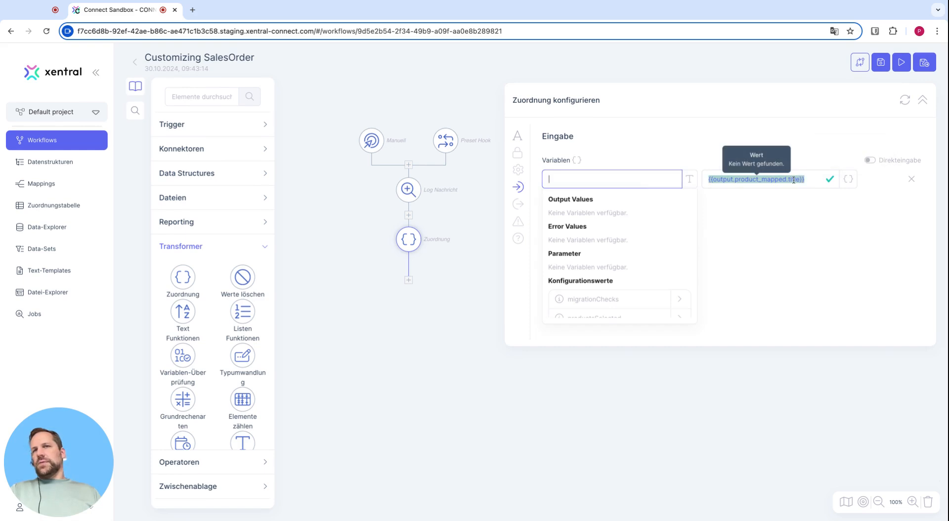
click(657, 178)
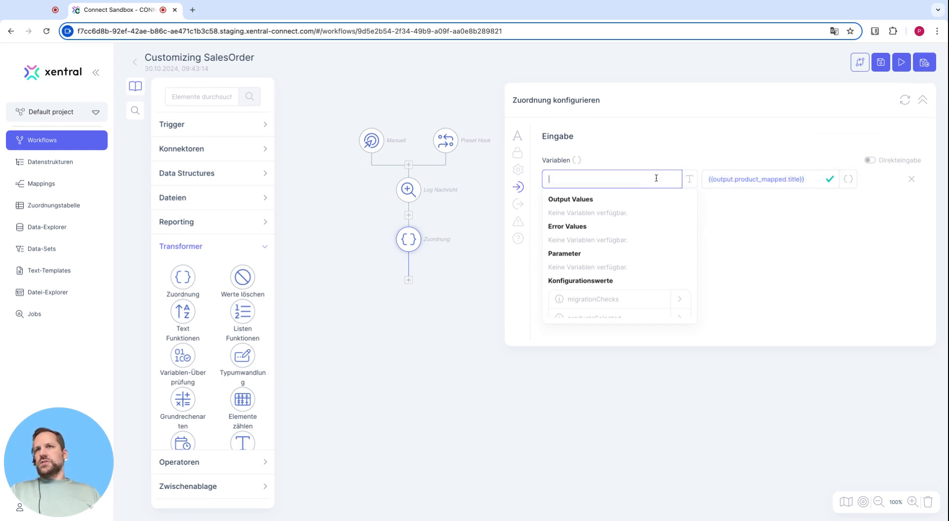
text(ou)
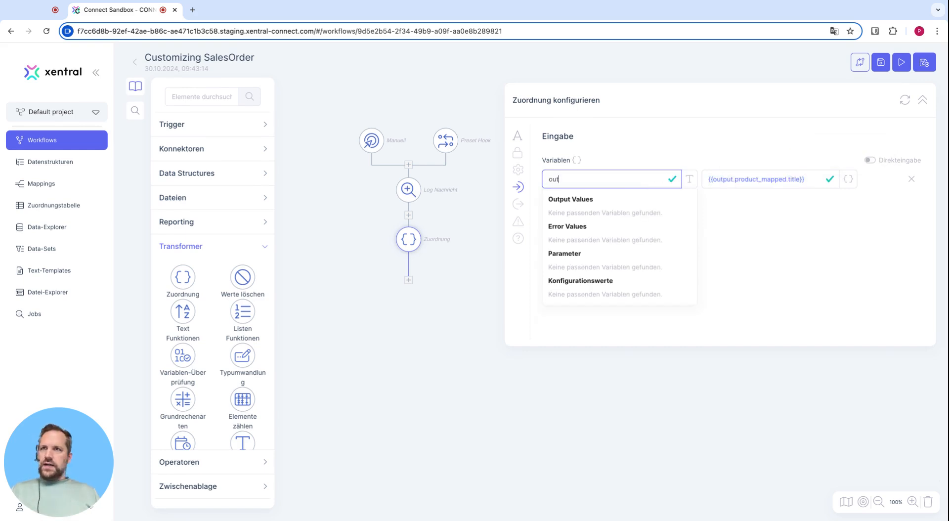
text(t.product)
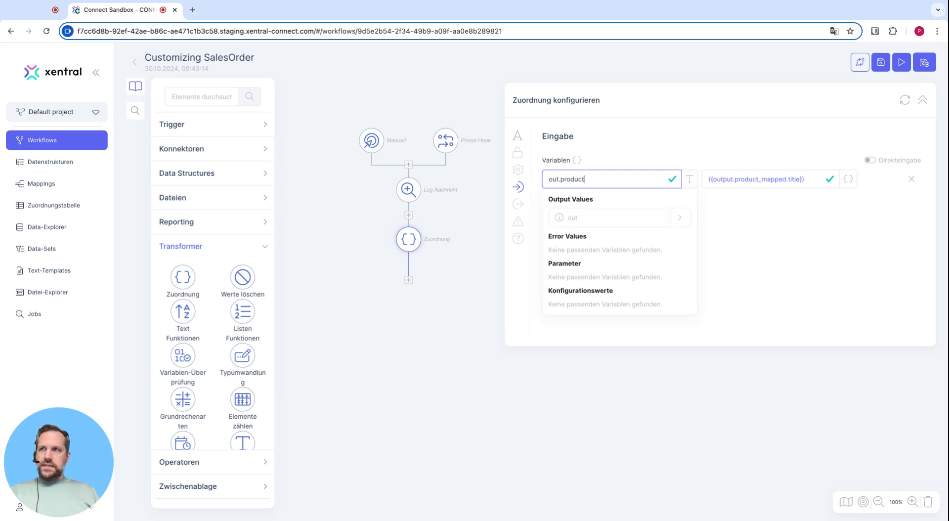
double_click(560, 180)
key(BackSpace)
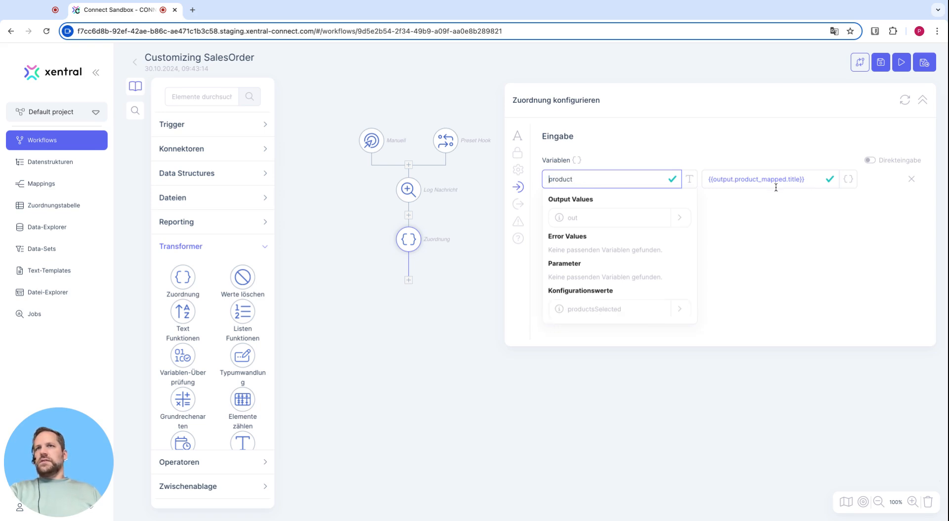
click(600, 180)
text(_mapped)
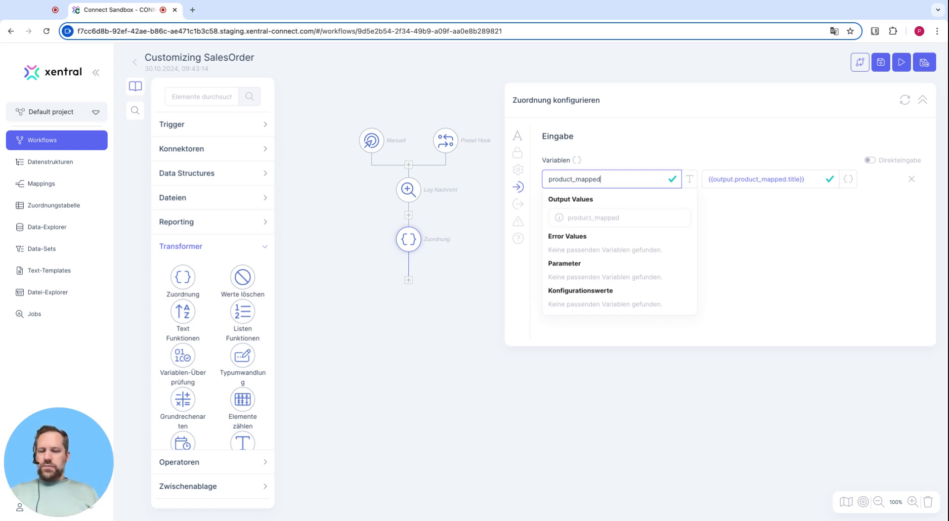
text(.freifeld1)
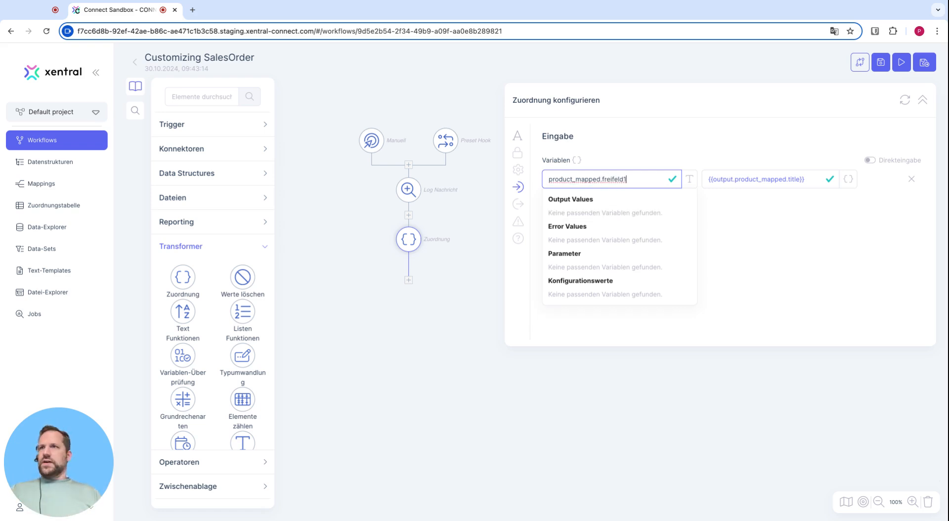
click(755, 222)
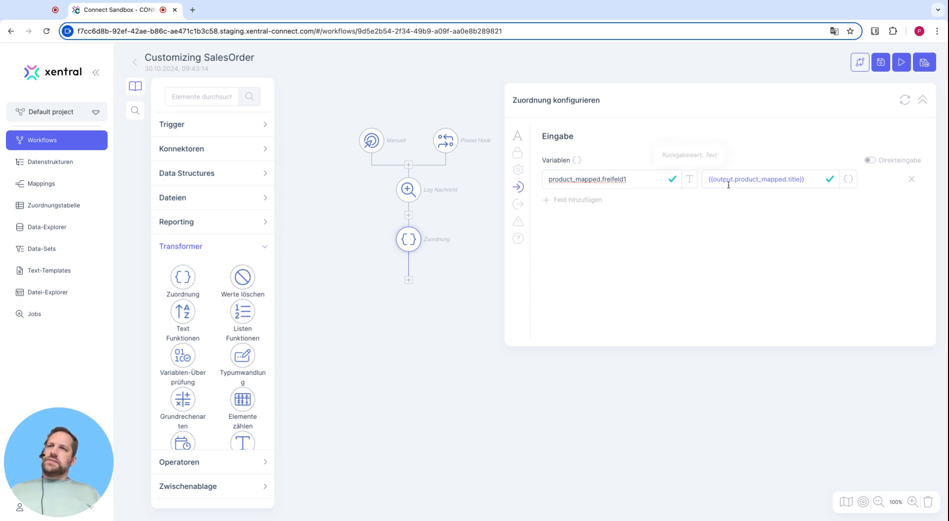
triple_click(786, 179)
click(772, 179)
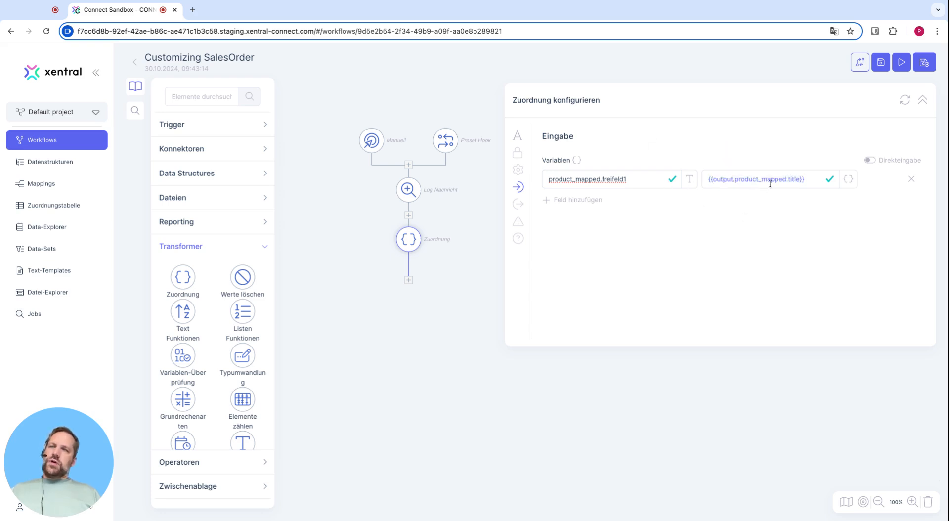
triple_click(770, 180)
click(794, 173)
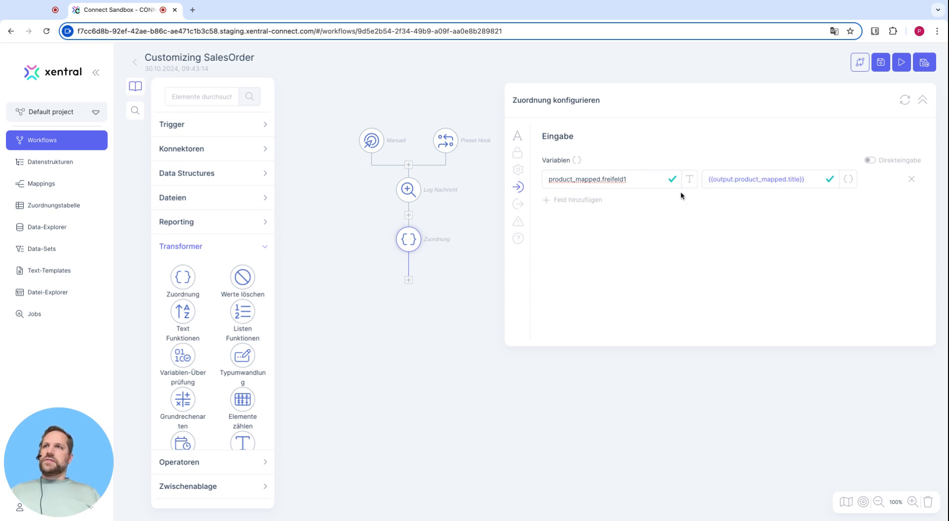
triple_click(797, 180)
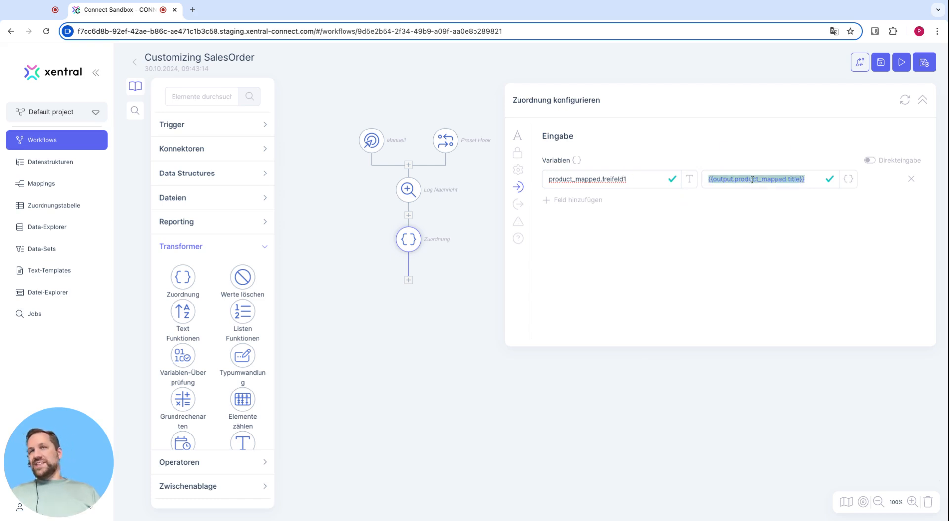
click(545, 181)
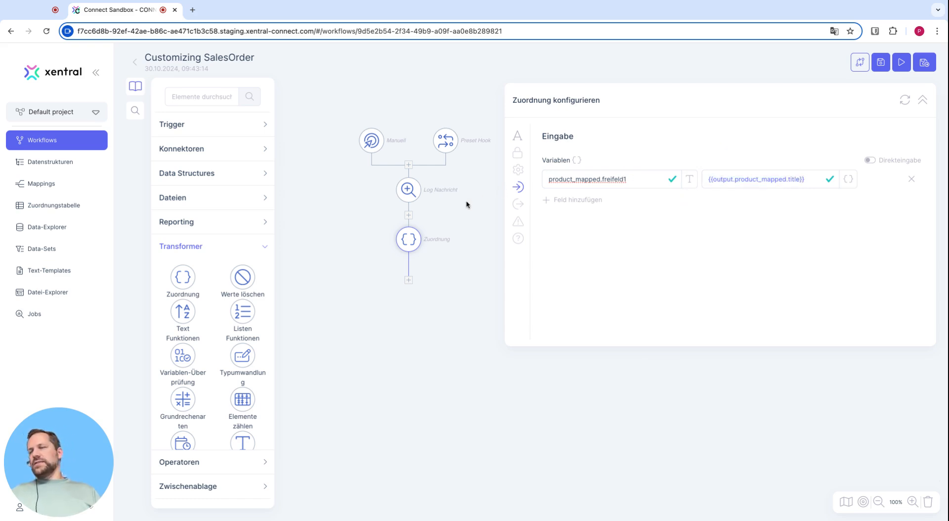
triple_click(805, 178)
triple_click(804, 178)
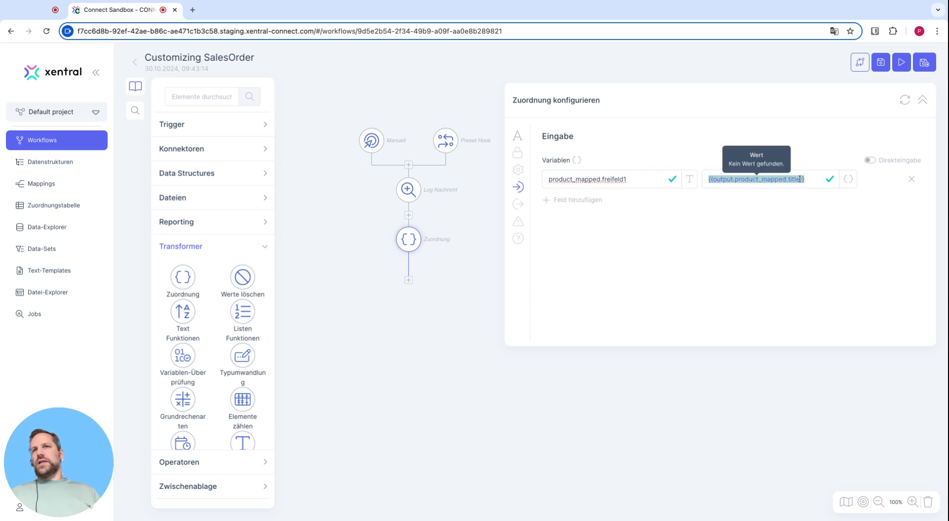
click(622, 205)
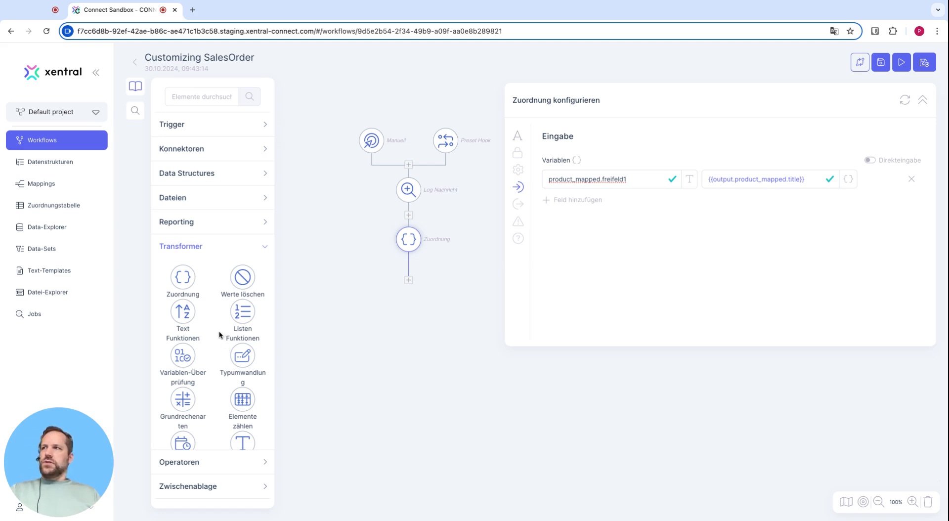
scroll(224, 312, down, 5)
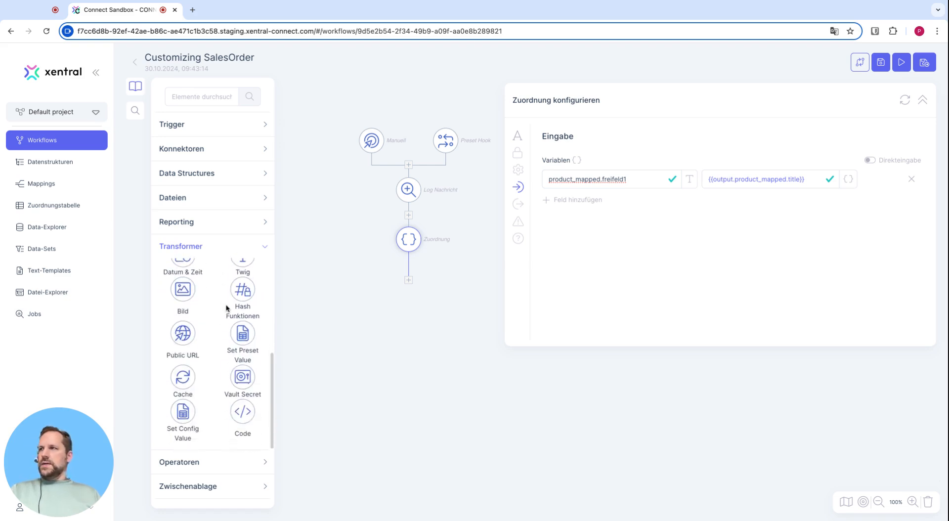
scroll(224, 312, up, 5)
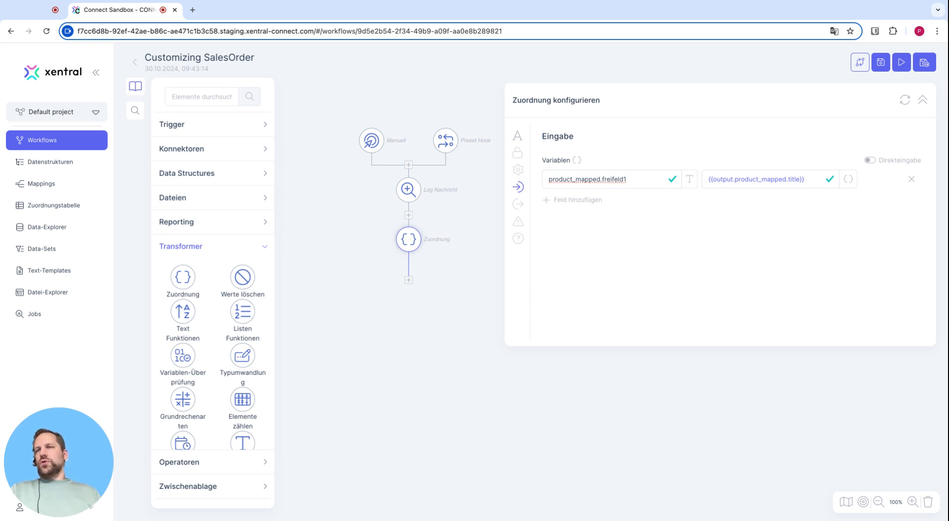
- Hide the element library and add a second input variable with the key product_mapped.freifeld2
click(135, 87)
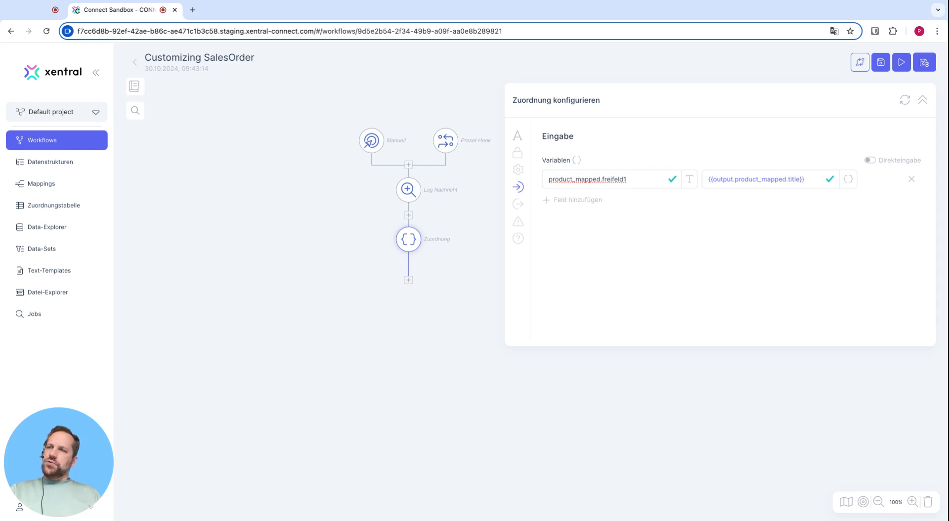
click(581, 200)
text(prodict)
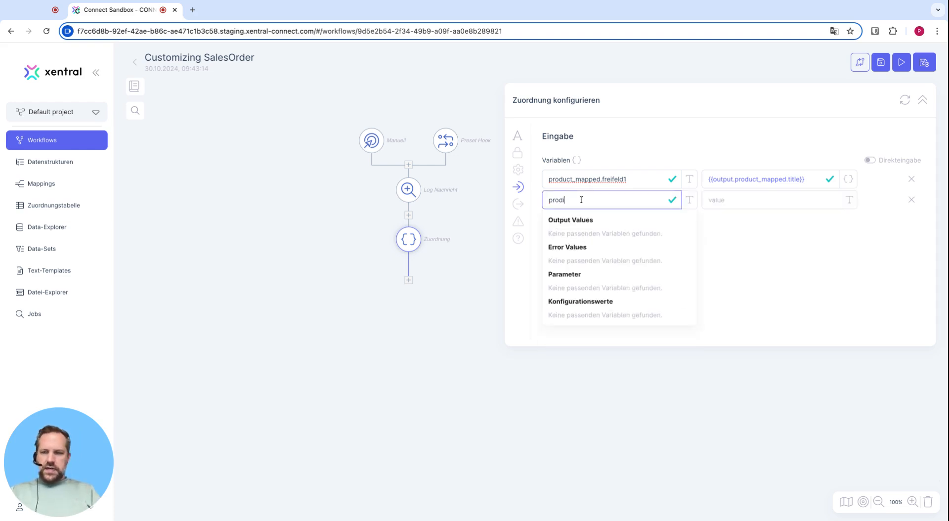
key(BackSpace)
key(BackSpace)
key(BackSpace)
key(BackSpace)
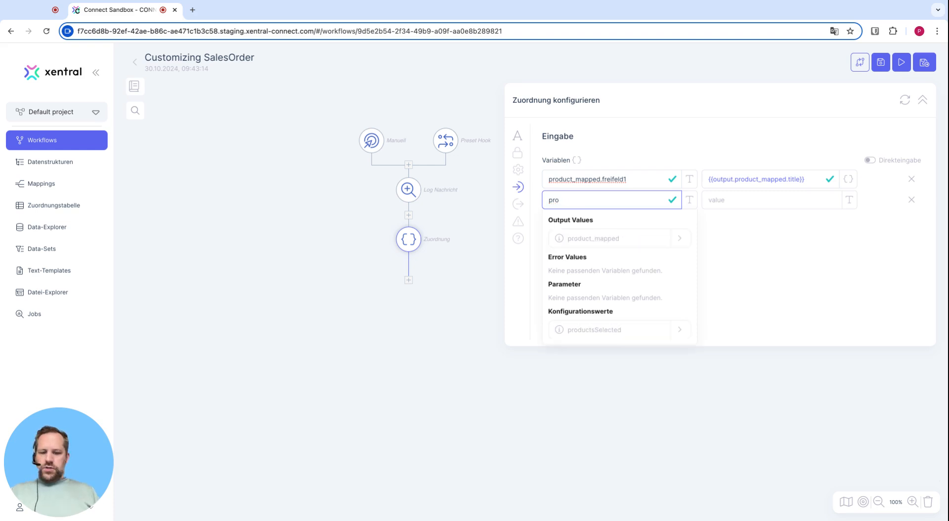
text(duct_Ma)
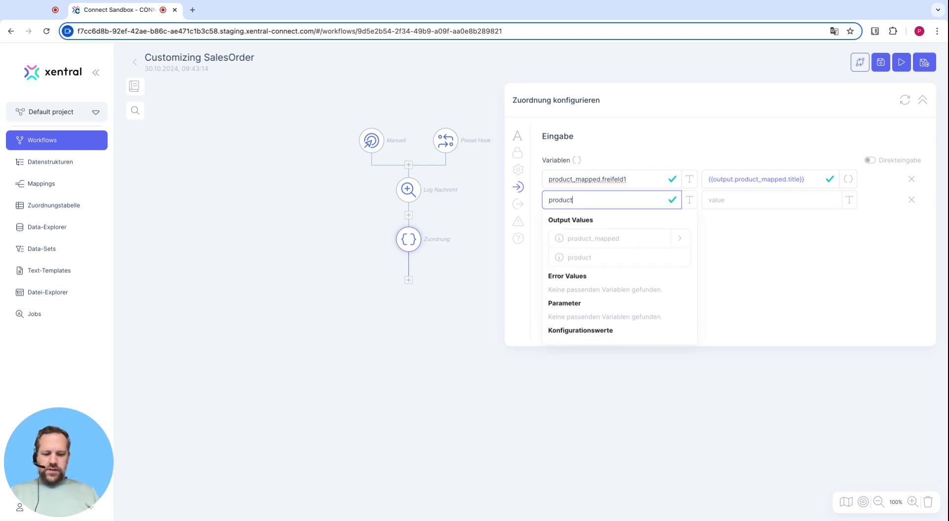
key(BackSpace)
key(BackSpace)
text(m)
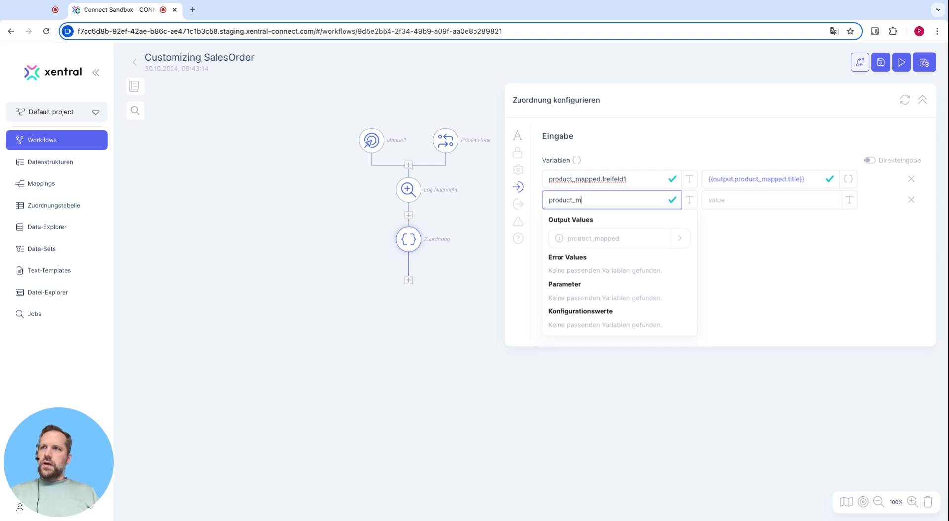
text(apped)
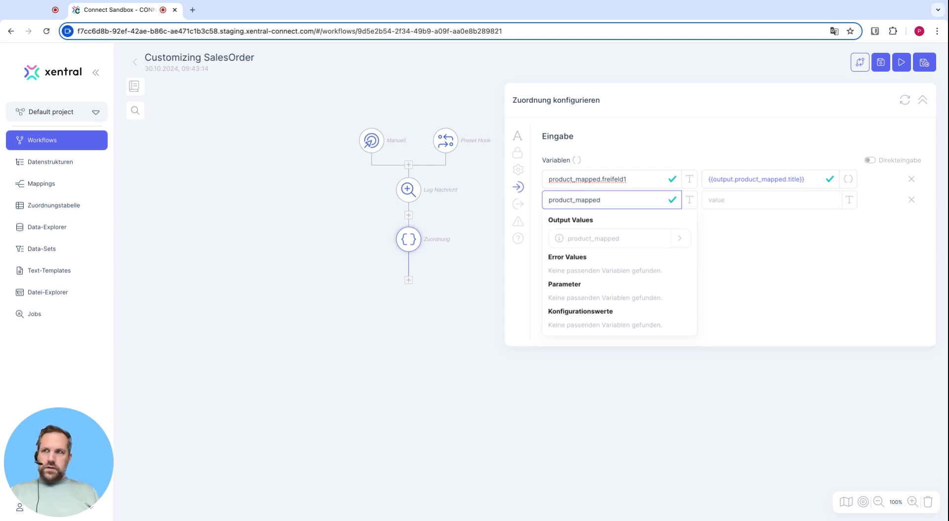
text(.freifeld2)
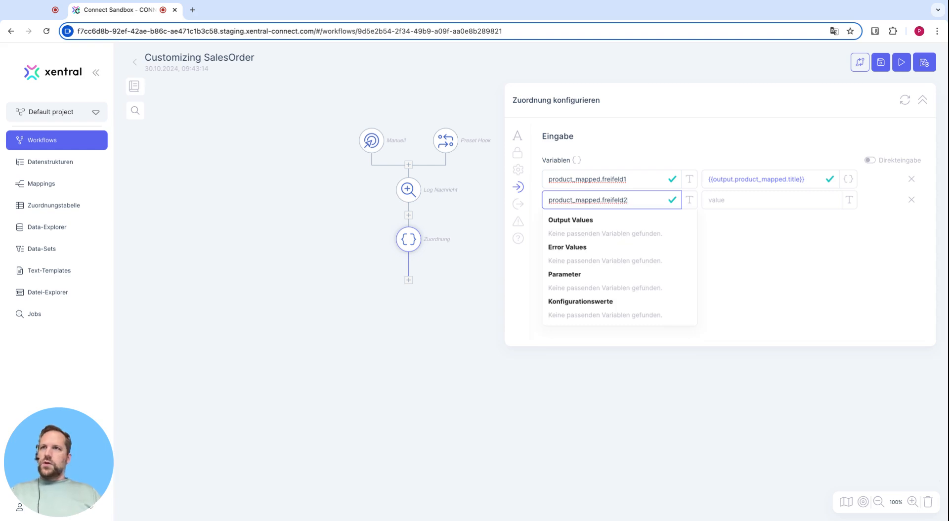
- Set the value of the product_mapped.freifeld2 variable to Test
click(738, 198)
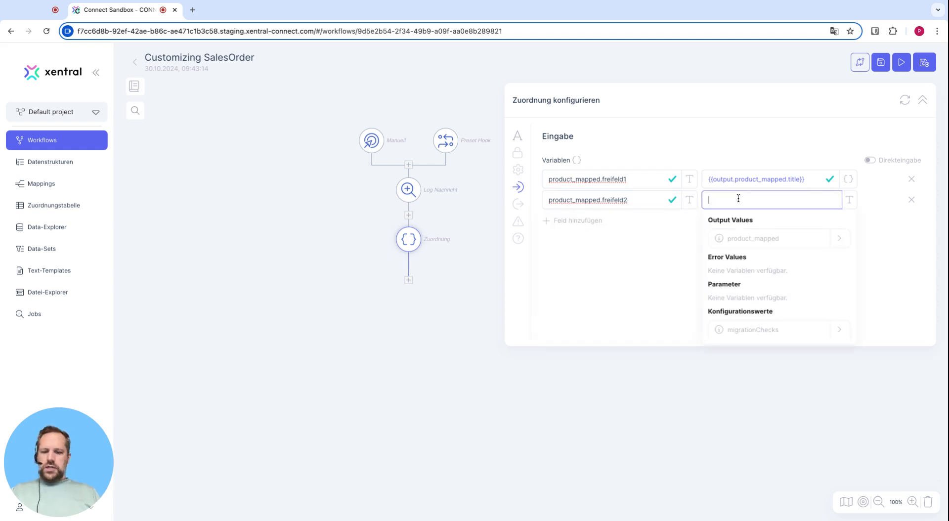
text(Test)
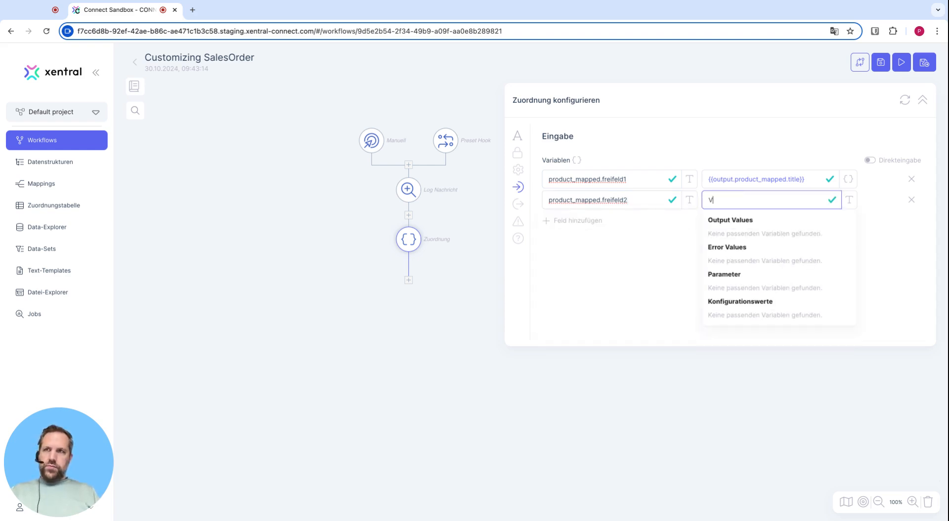
click(667, 240)
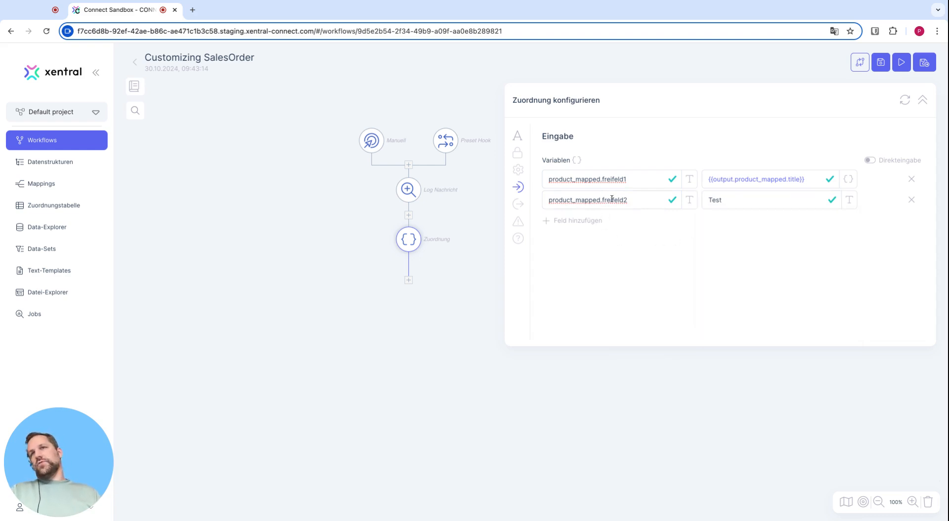
click(731, 202)
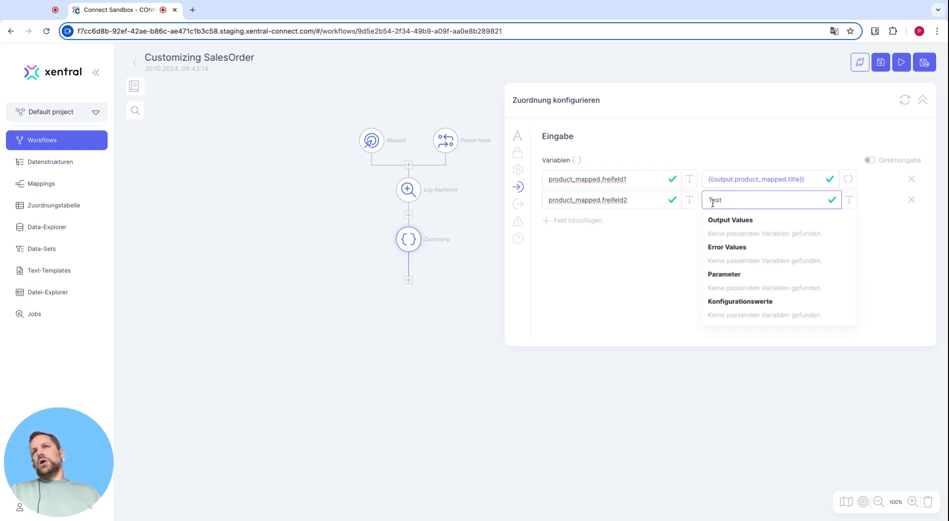
double_click(714, 200)
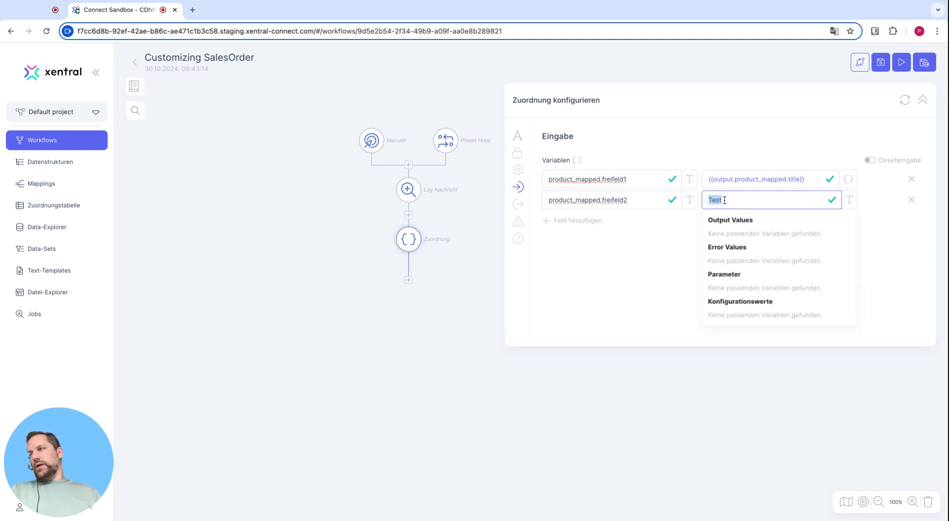
- Search the element library for rest and insert a REST Connector between the Log Nachricht and Zuordnung elements
click(135, 88)
click(216, 152)
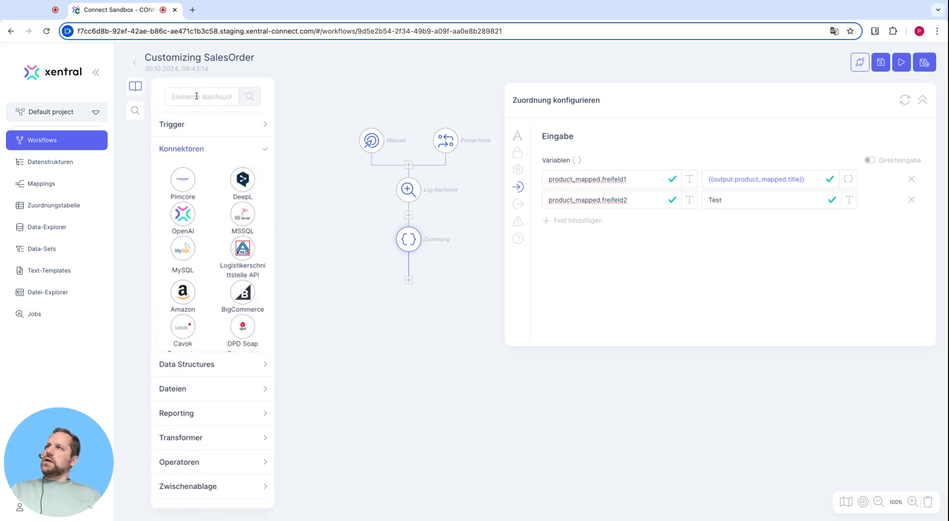
click(193, 95)
text(rest)
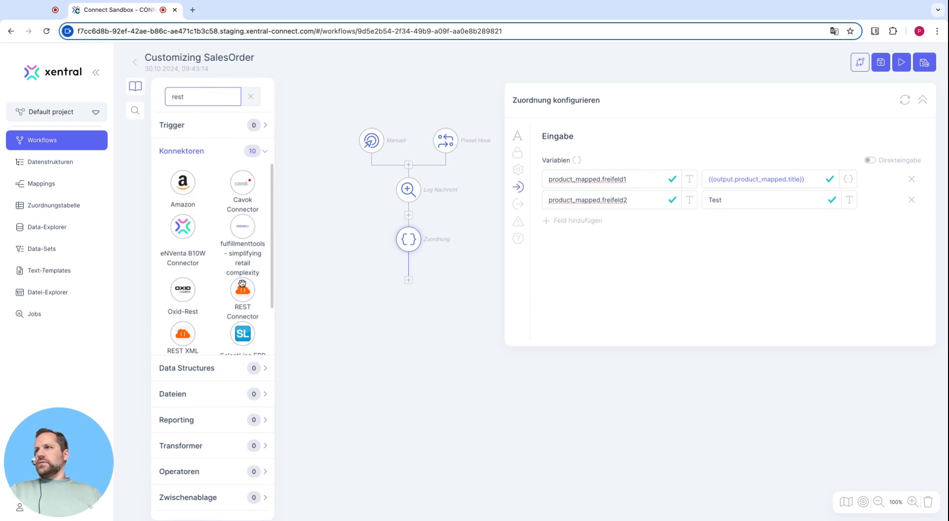
drag(242, 287, 408, 215)
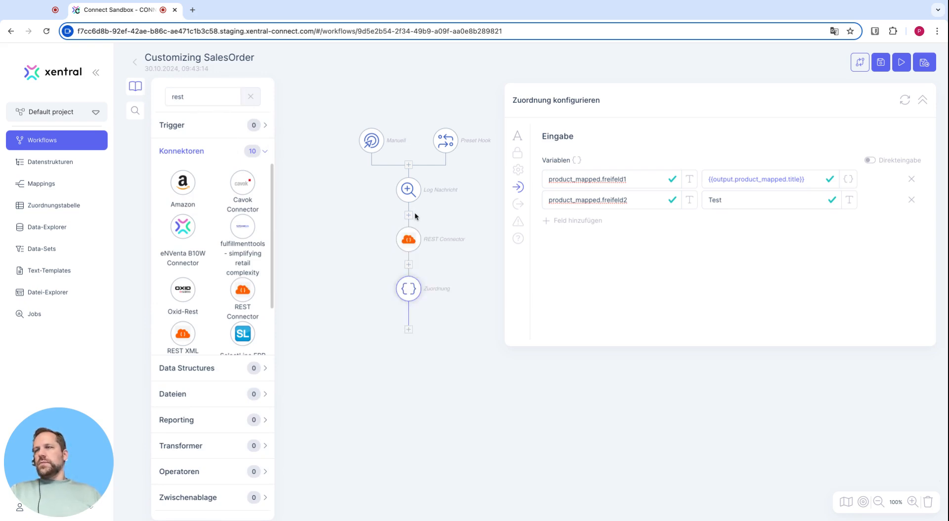
- Set the REST Connector's output response to restData
click(410, 241)
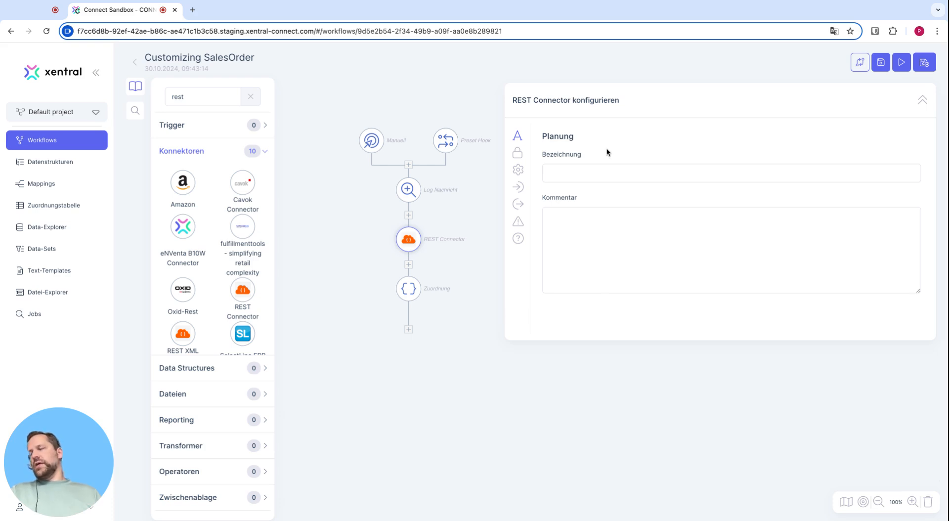
click(406, 291)
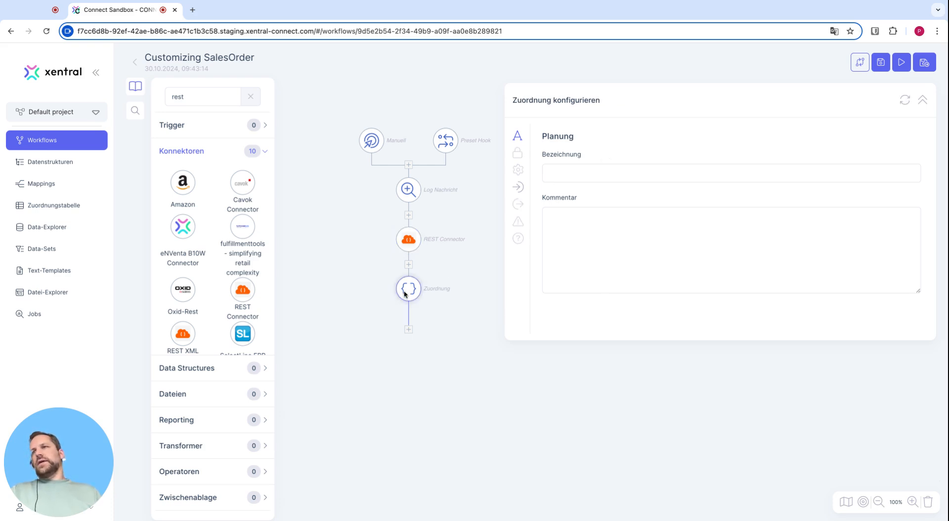
click(518, 187)
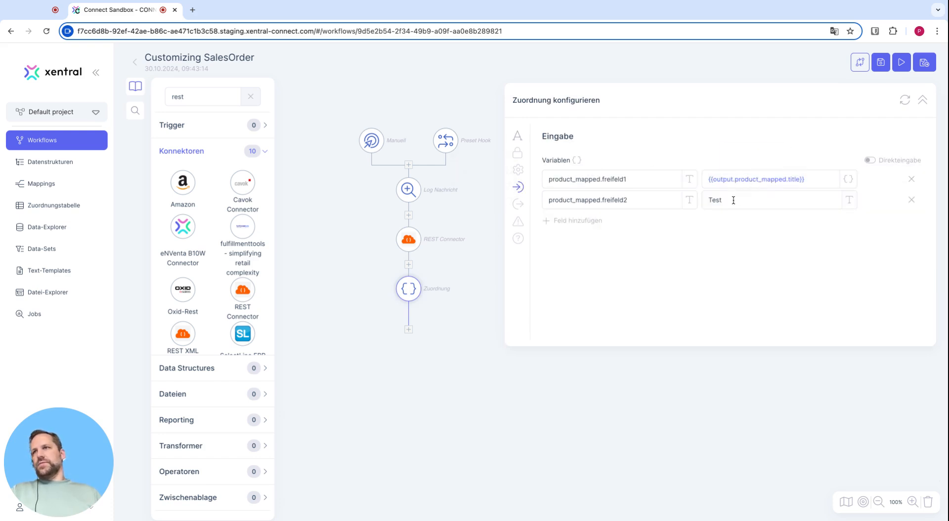
click(408, 241)
click(518, 203)
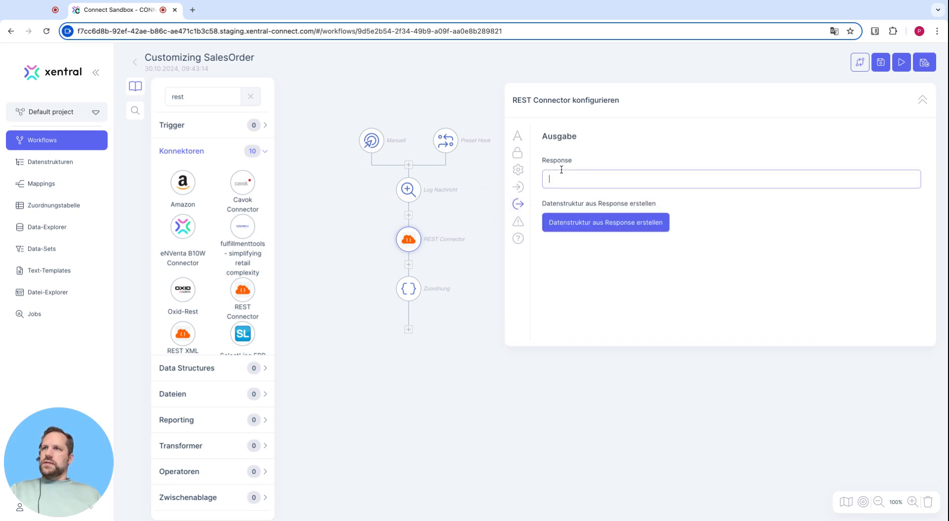
text(restData)
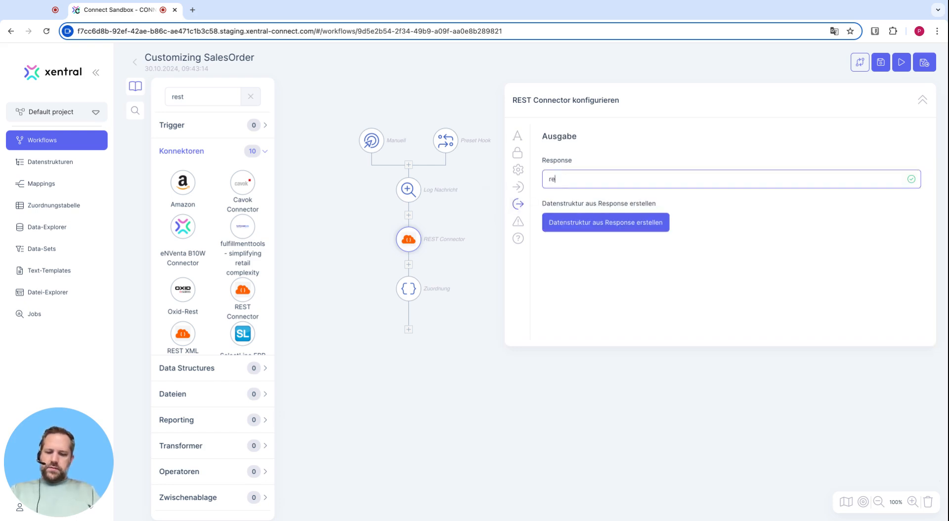
- Set the value of the Zuordnung's product_mapped.freifeld2 variable to {{output.restData.value}}
click(410, 291)
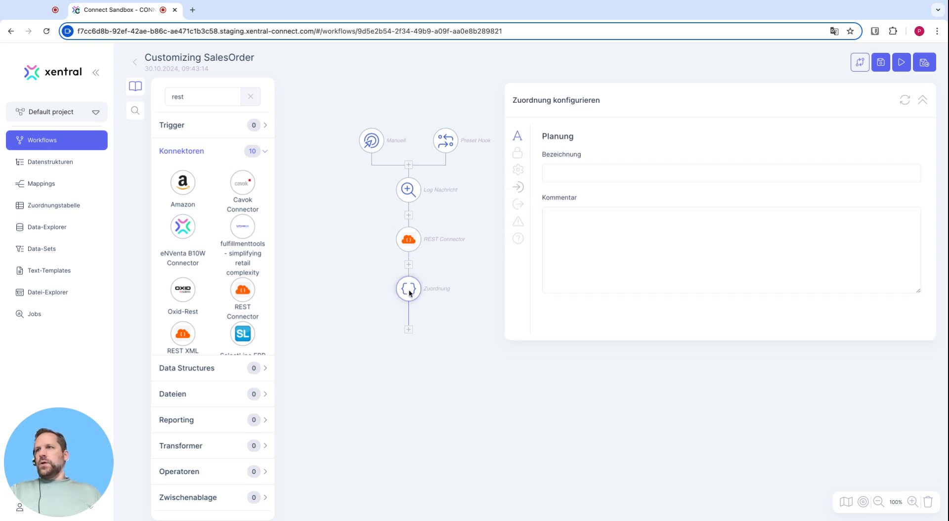
click(518, 187)
click(765, 200)
drag(767, 199, 682, 201)
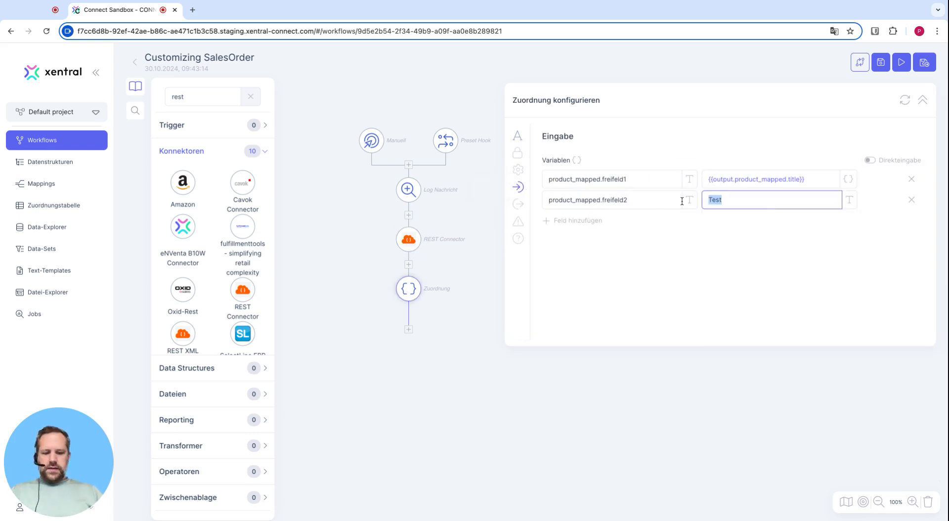
text({{)
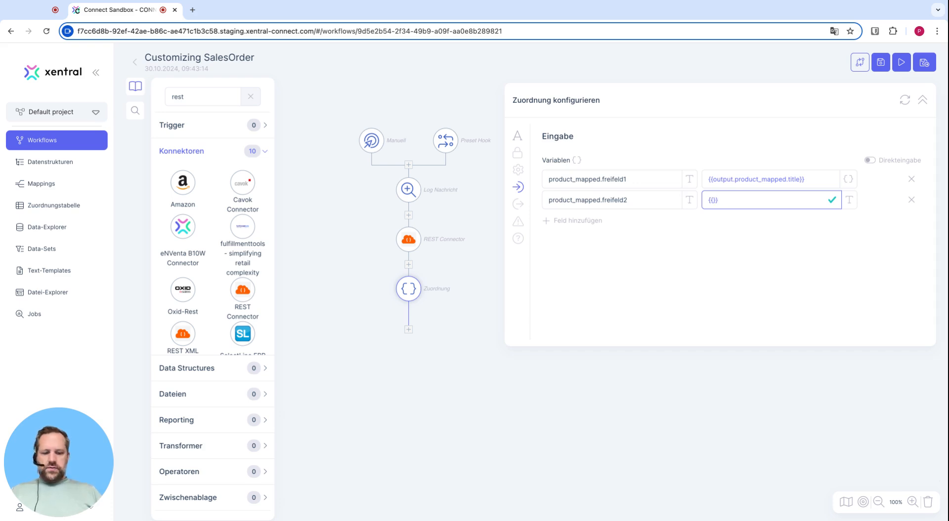
text(output.rest)
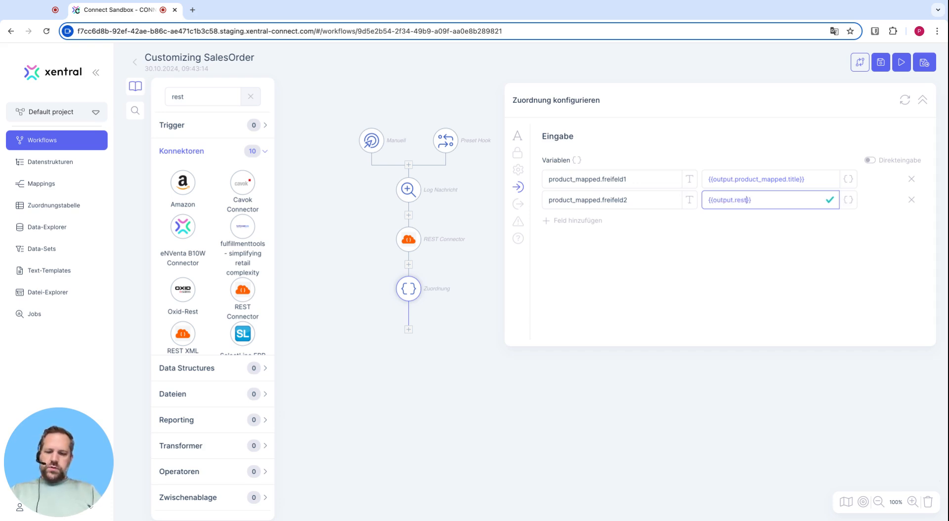
text(Data)
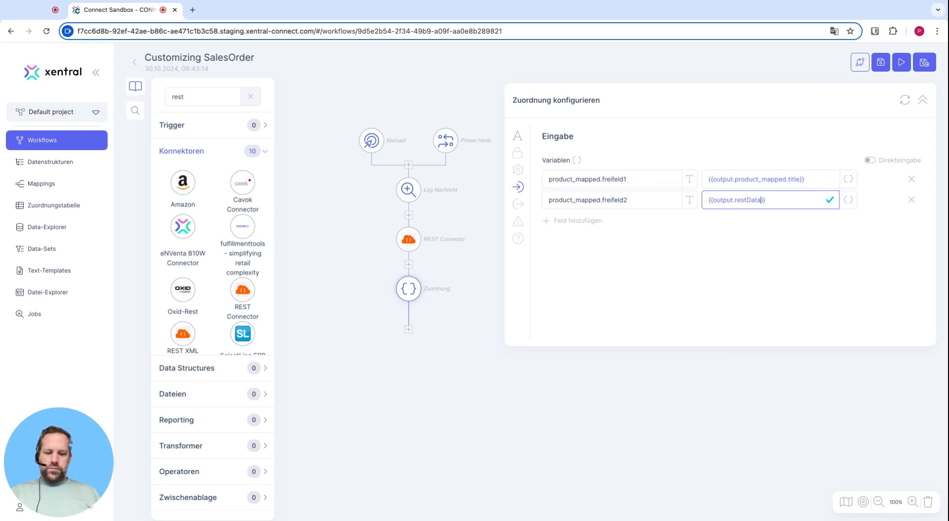
text(-value)
click(771, 198)
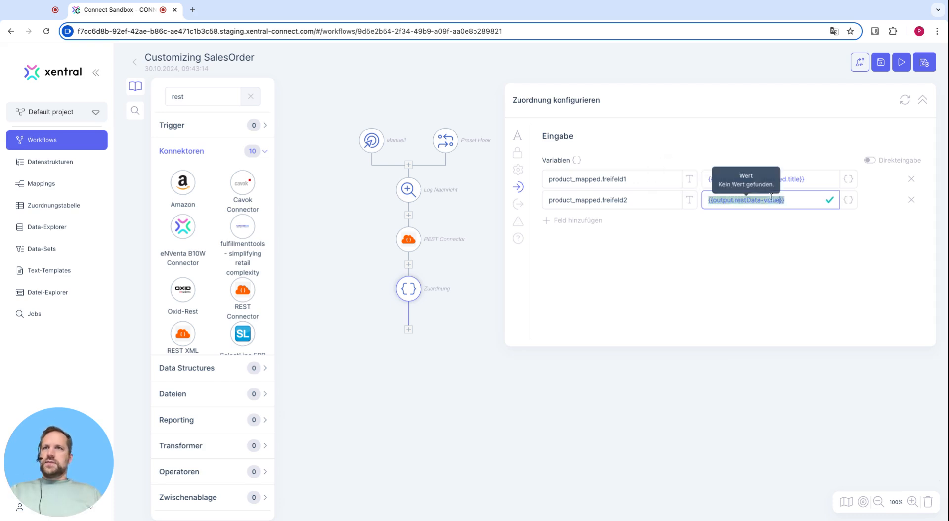
click(764, 200)
key(BackSpace)
text(.)
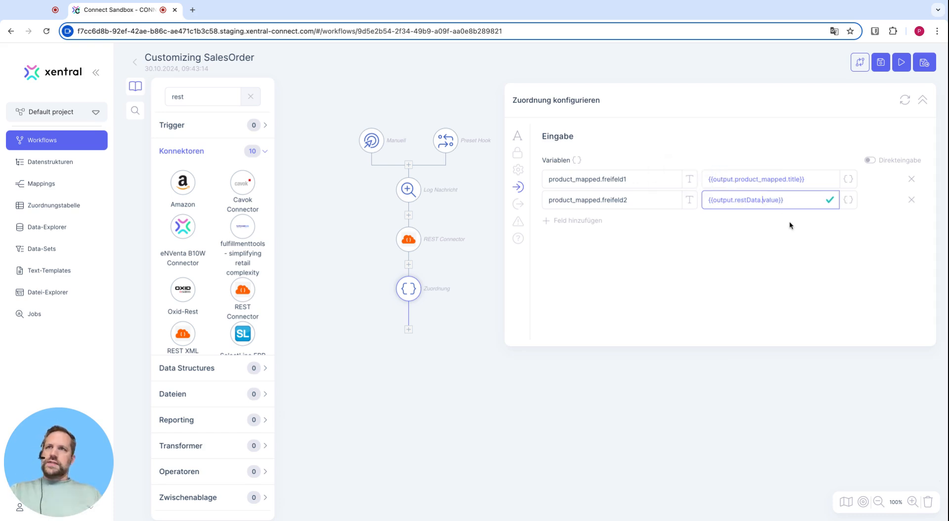
click(791, 254)
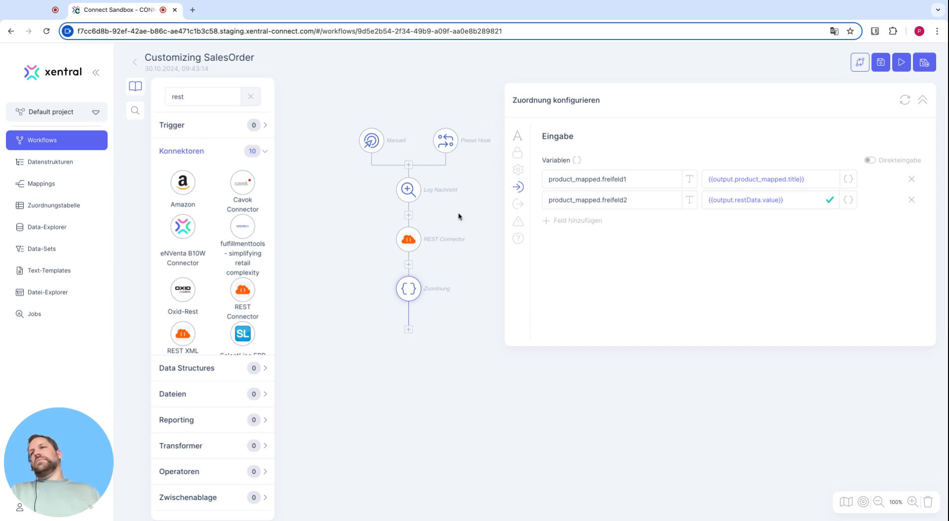
- Enter # as the REST Connector's authentication host and save the workflow
click(881, 62)
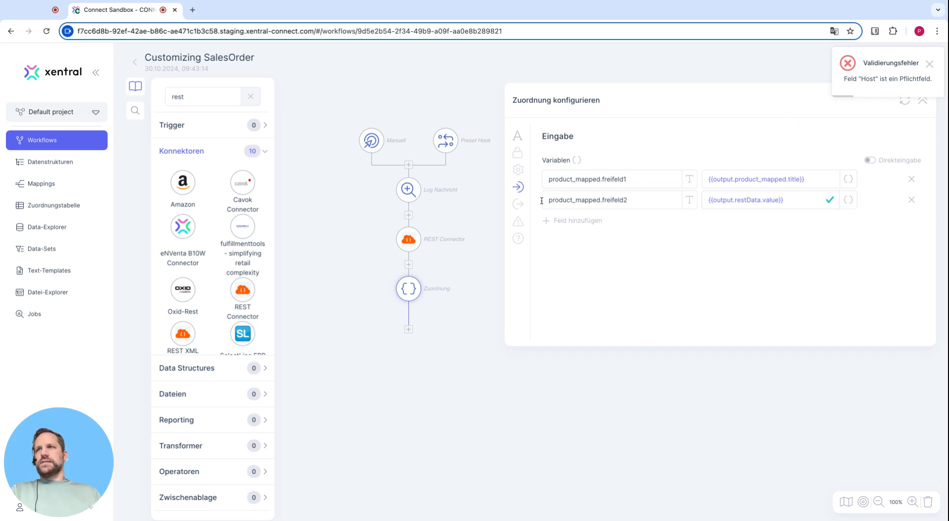
click(401, 239)
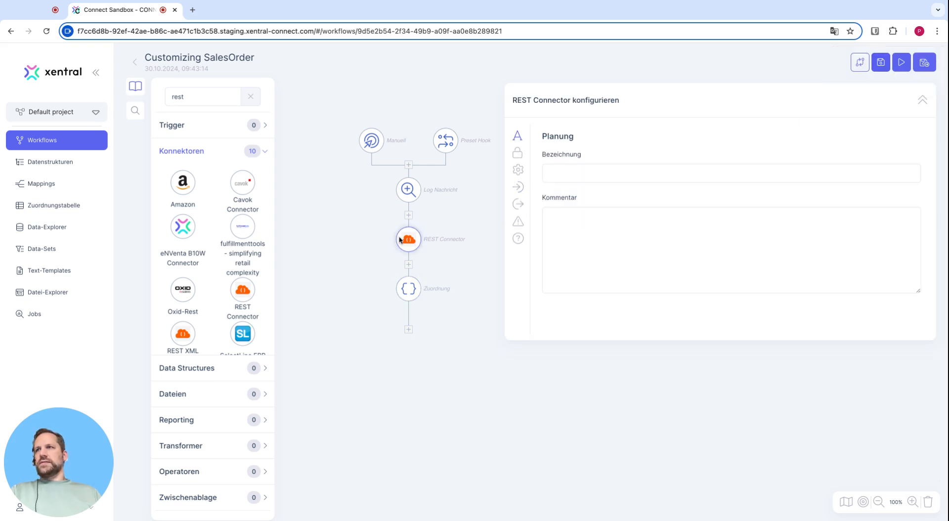
click(517, 154)
click(595, 180)
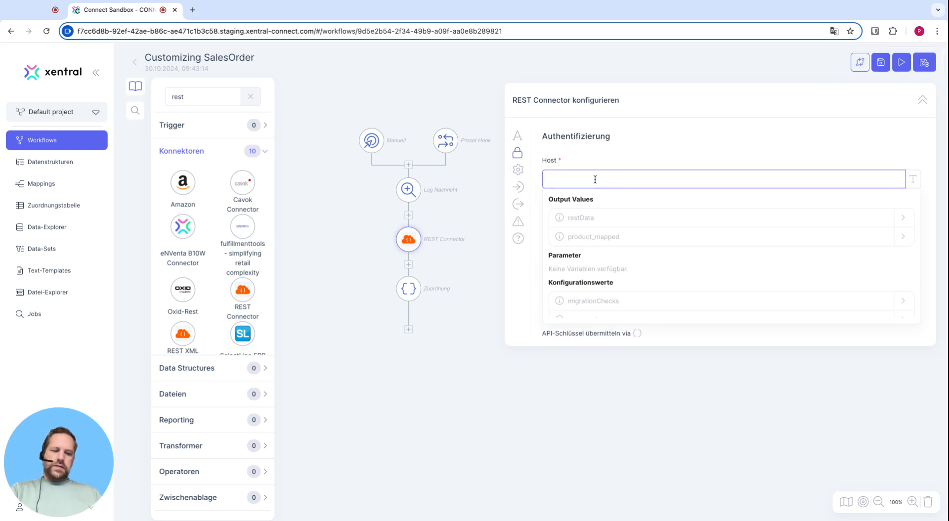
text(#)
click(663, 151)
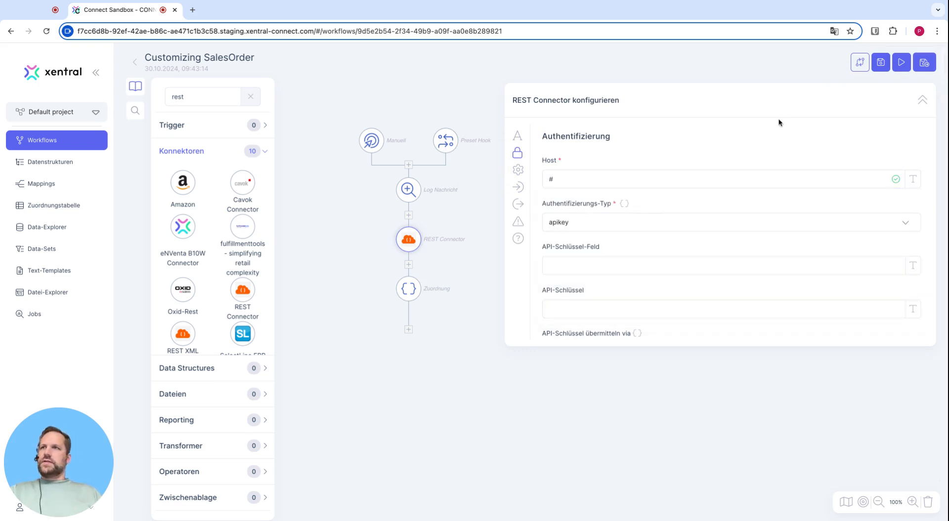
click(887, 66)
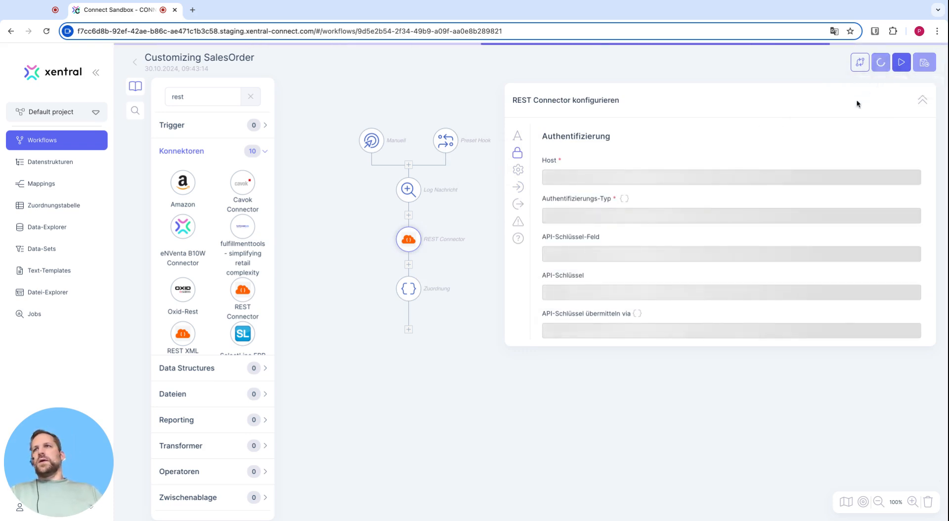